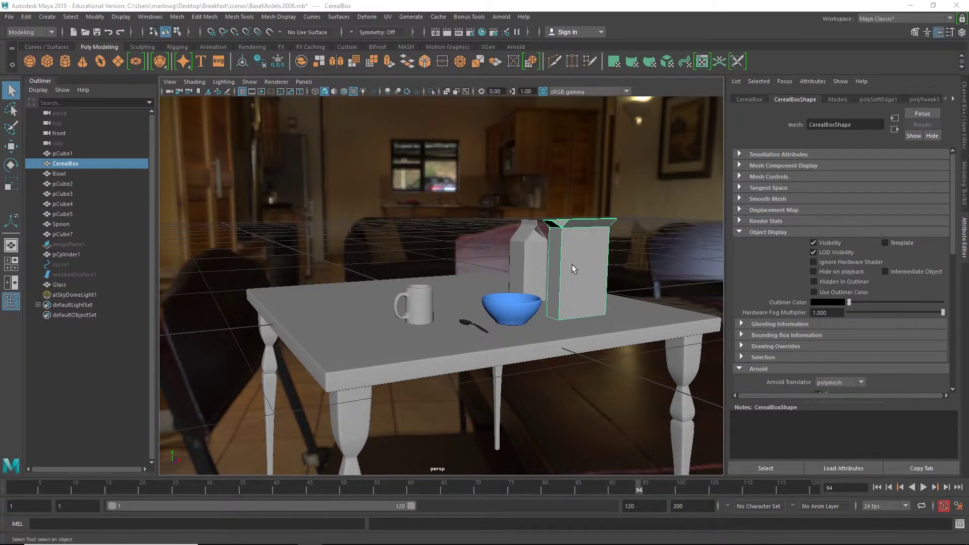
- Isolate the CerealBox mesh in the perspective view and frame it for a close look
left_click(588, 247)
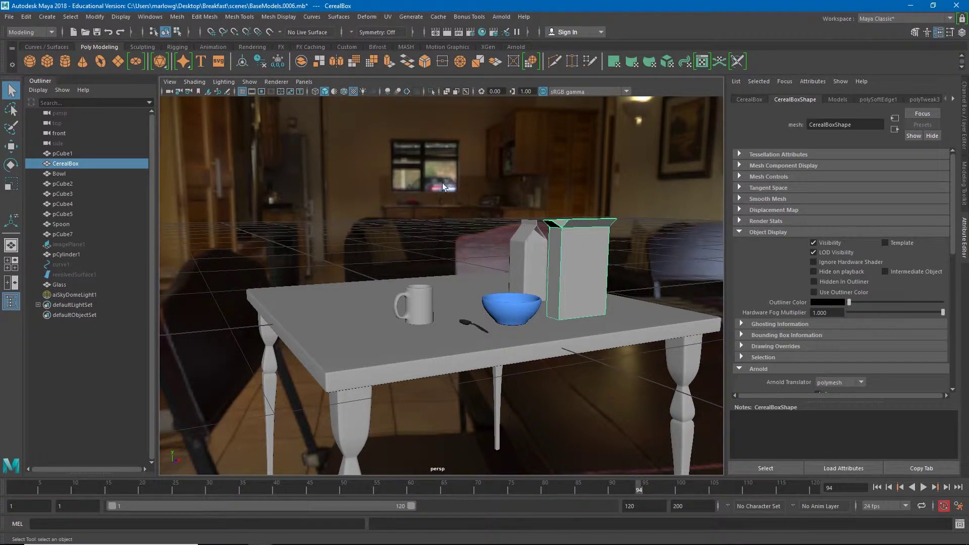
left_click(250, 84)
mouse_move(256, 102)
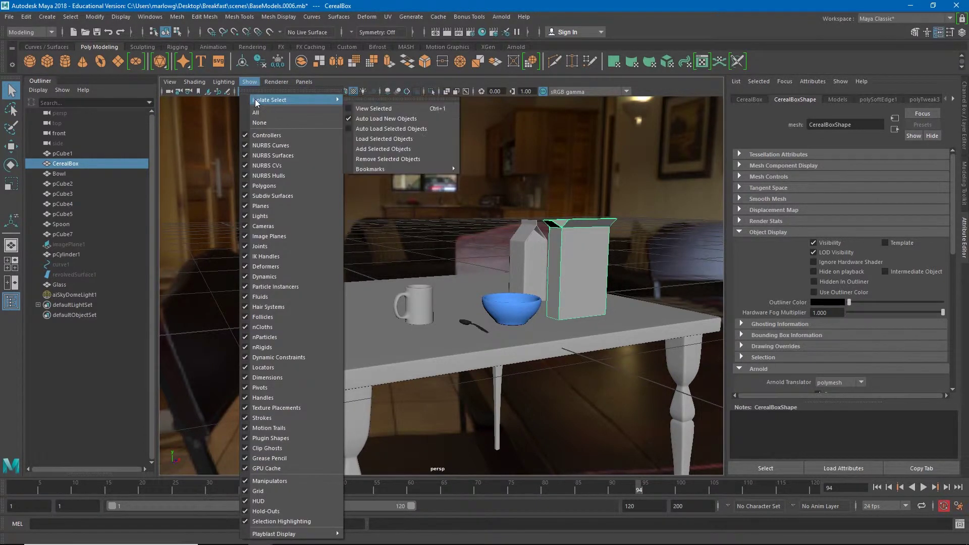
left_click(387, 112)
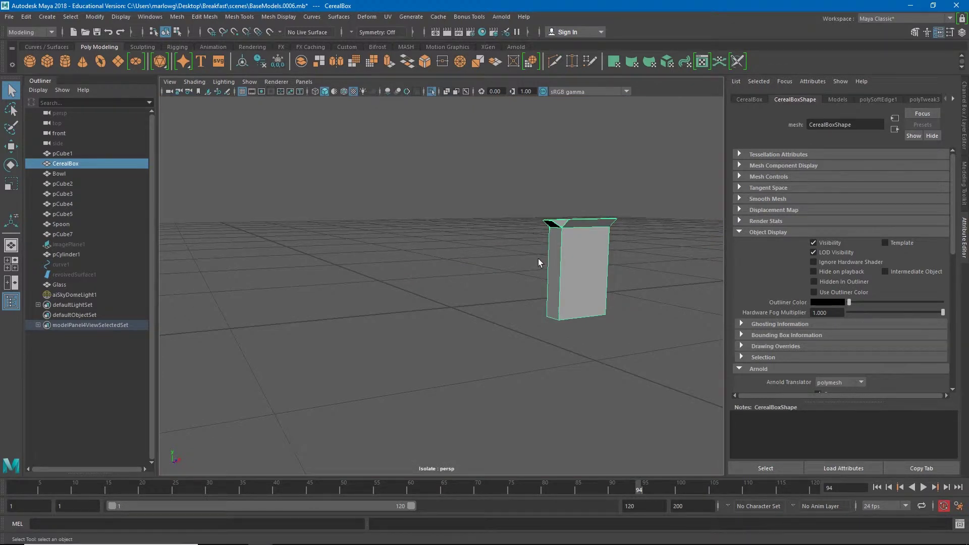
left_click(538, 219)
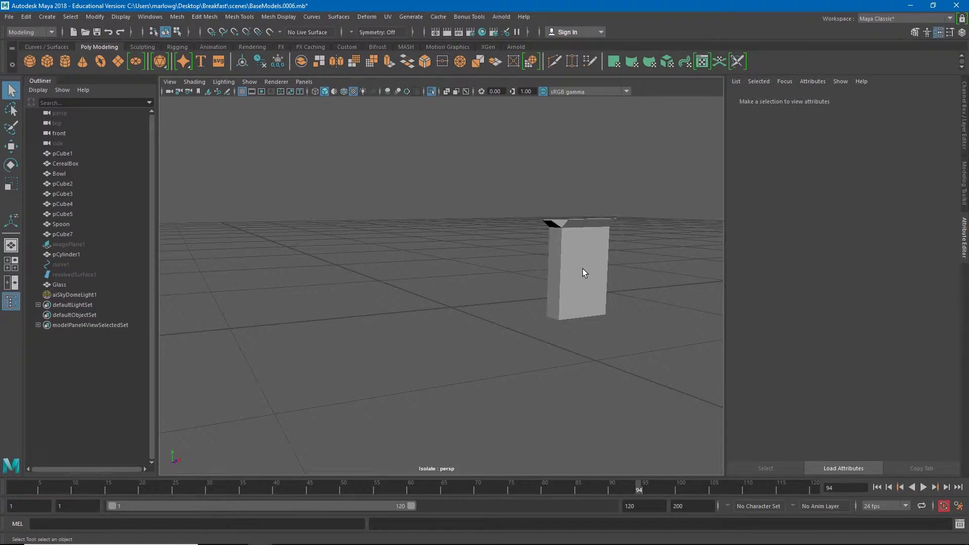
left_click(249, 82)
mouse_move(277, 101)
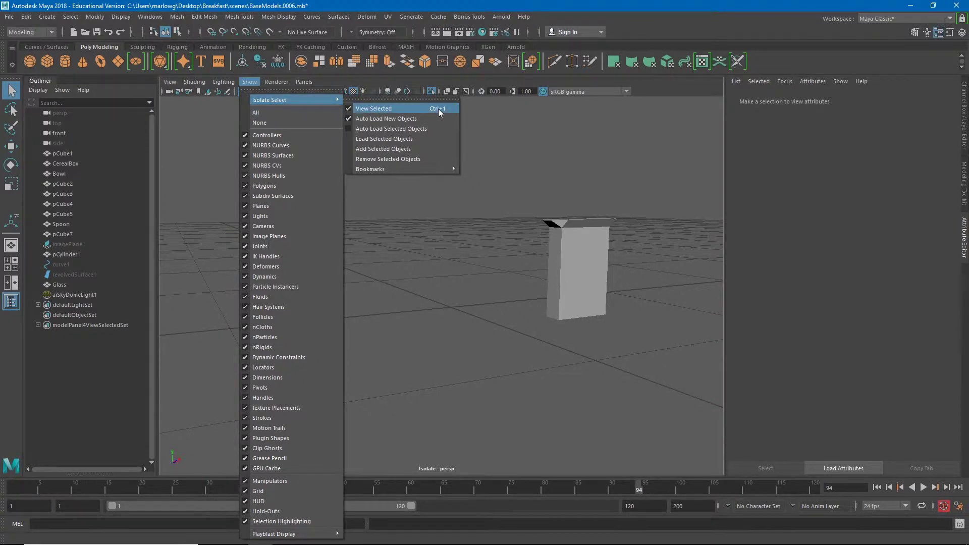
left_click(564, 241)
key("f")
left_click_drag(558, 258, 420, 242, "alt")
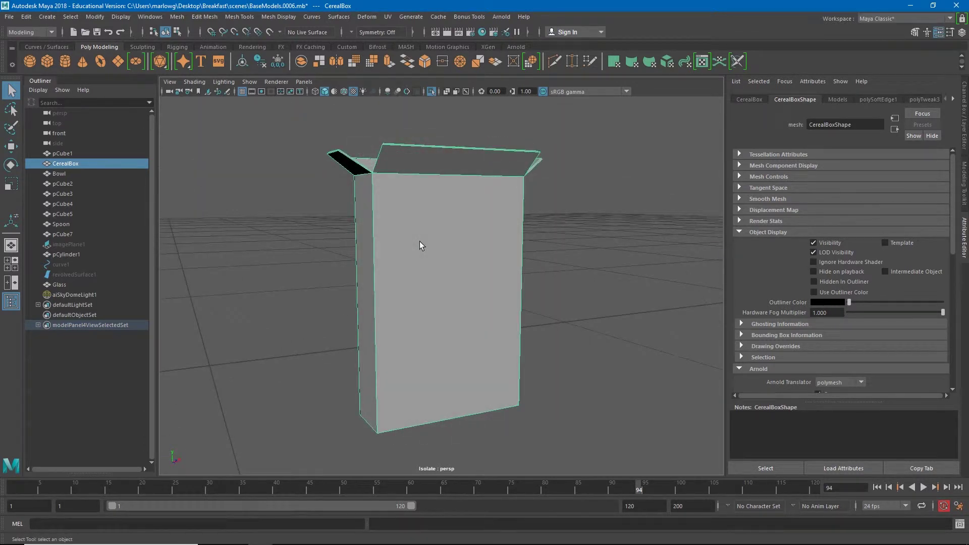
- Assign a new Arnold aiStandardSurface material to the cereal box
right_click(420, 243)
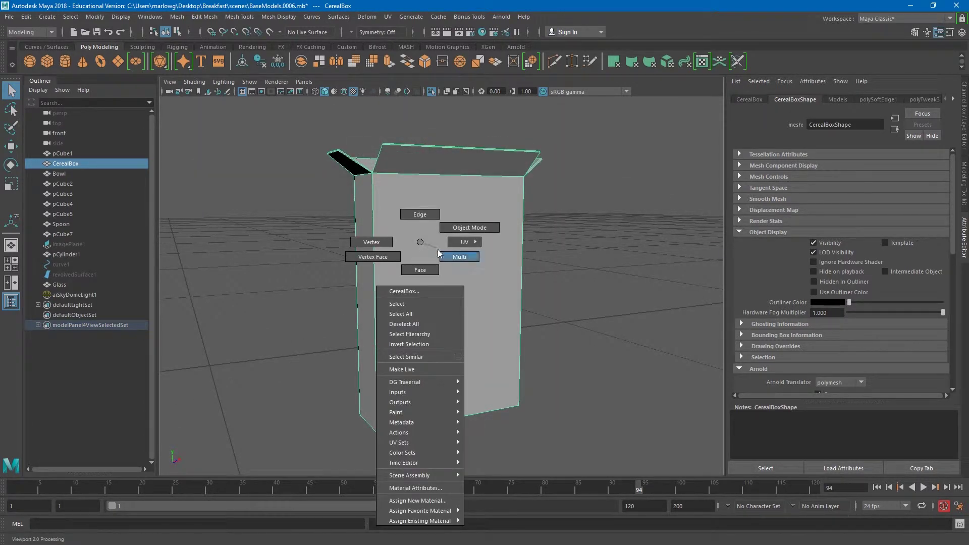
left_click(423, 499)
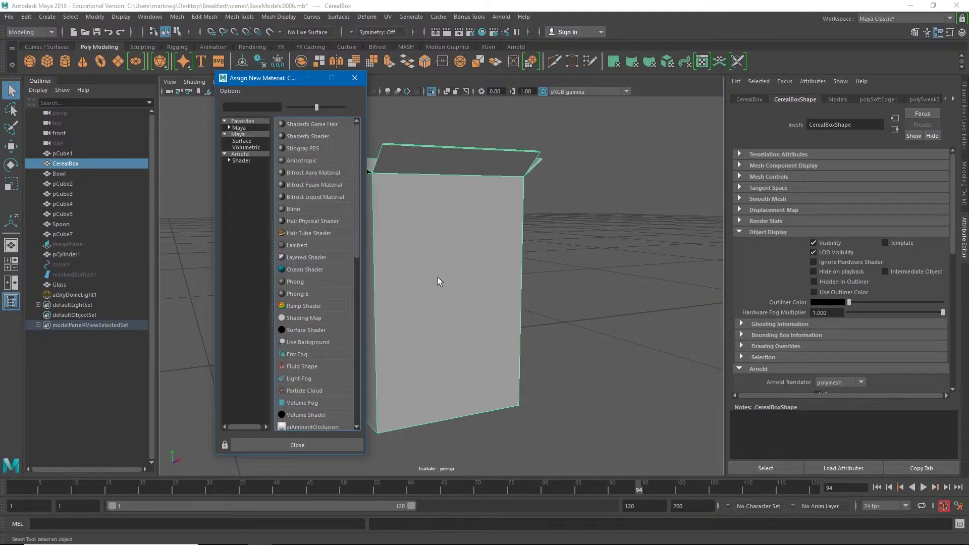
left_click(245, 162)
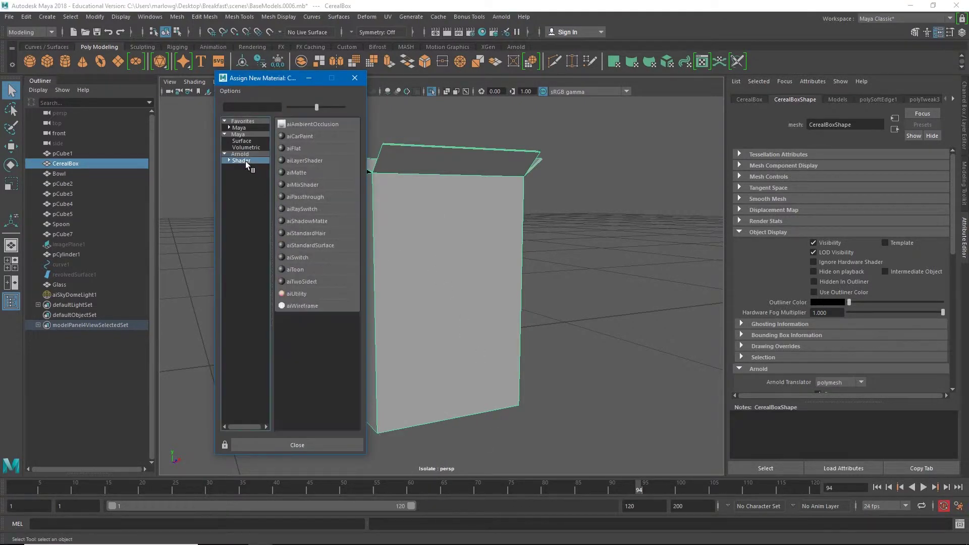
left_click(320, 246)
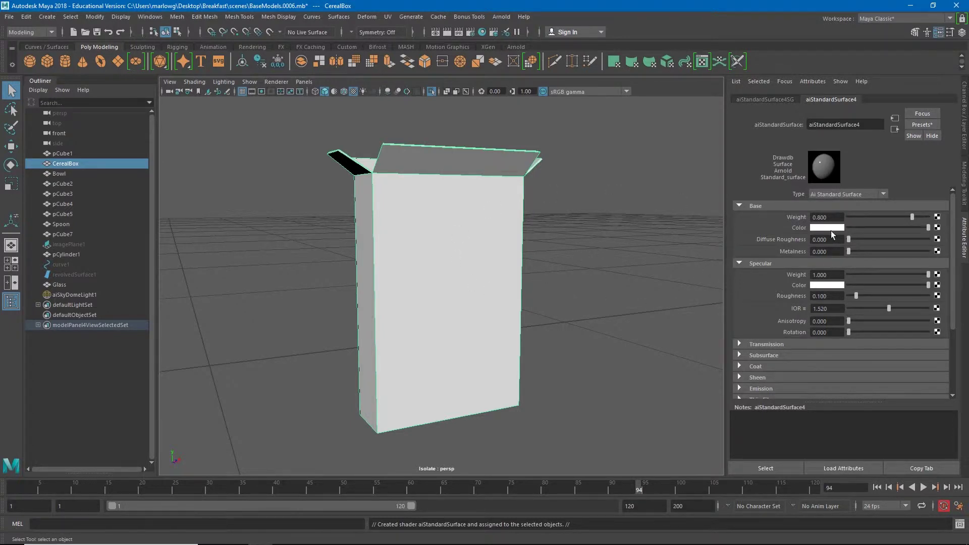
- Open the UV Editor to show the cereal box's current UV layout
left_click_drag(576, 245, 541, 259, "alt")
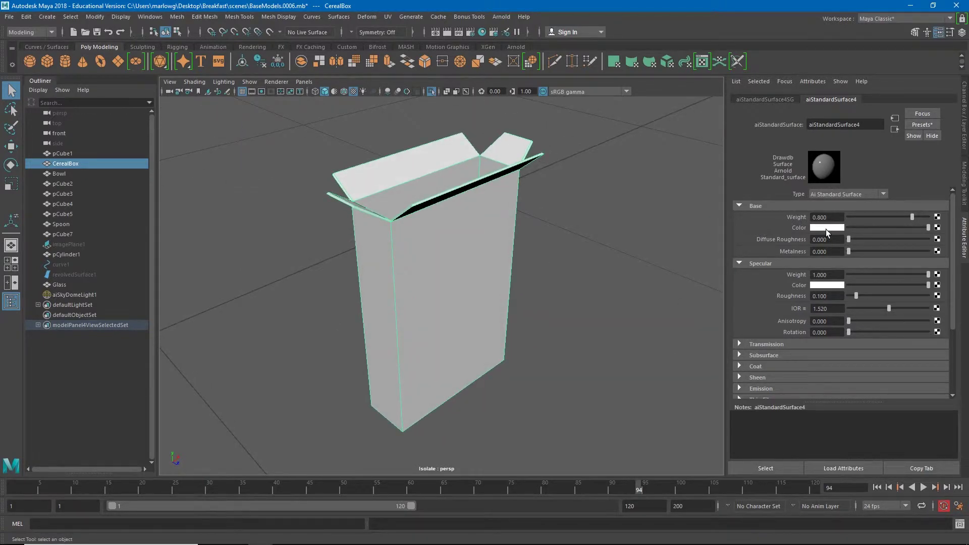
left_click(390, 16)
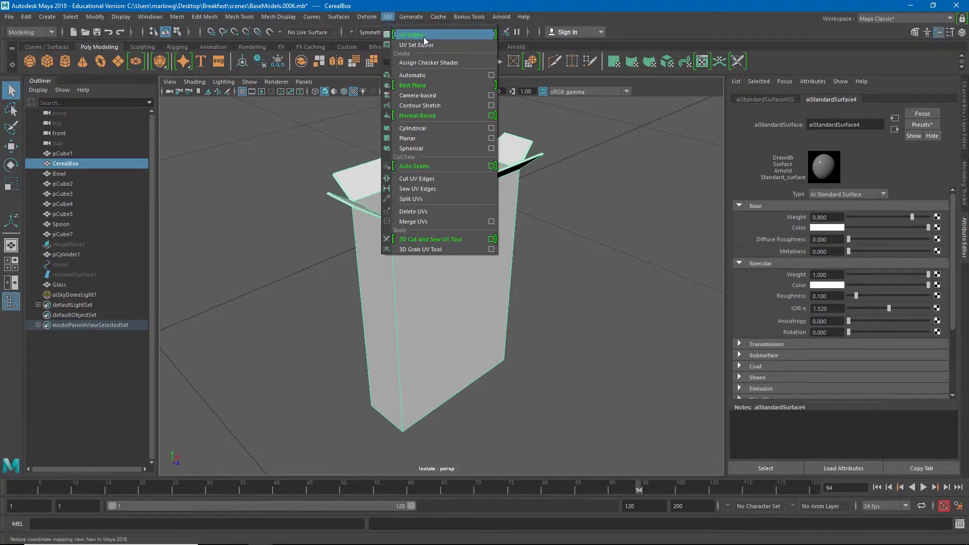
mouse_move(150, 17)
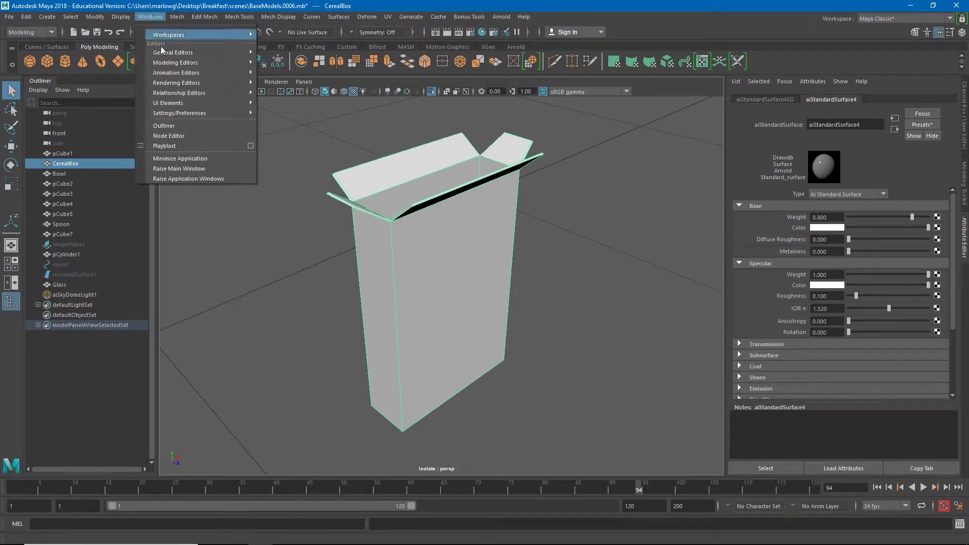
mouse_move(192, 62)
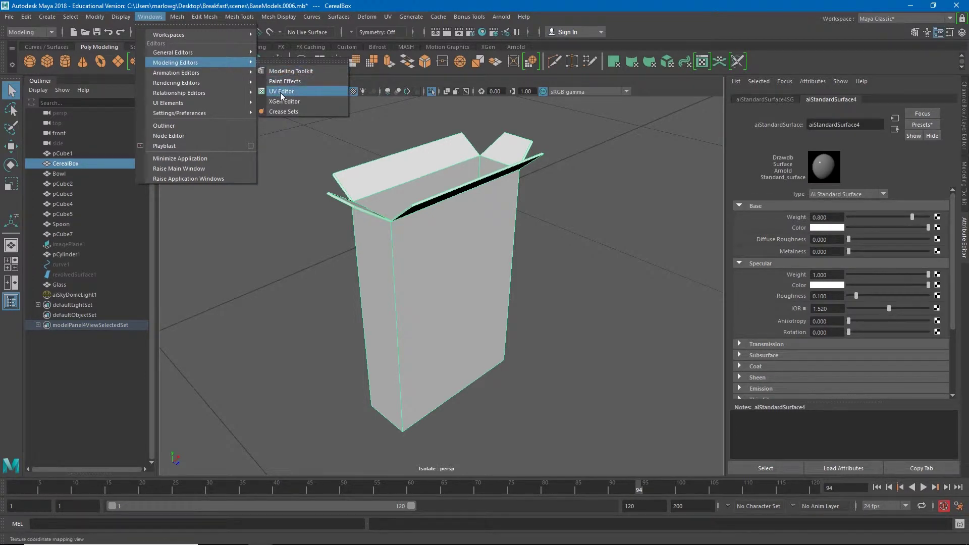
left_click(281, 93)
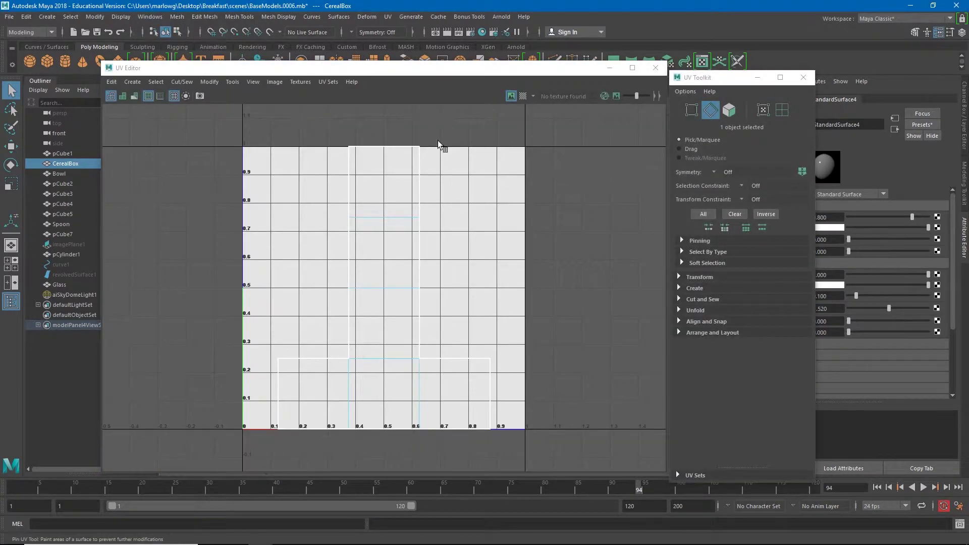
- Show the UV shell shaded, shrink the UV Editor, and move it and the UV Toolkit clear of the cereal box
left_click_drag(426, 76, 404, 89)
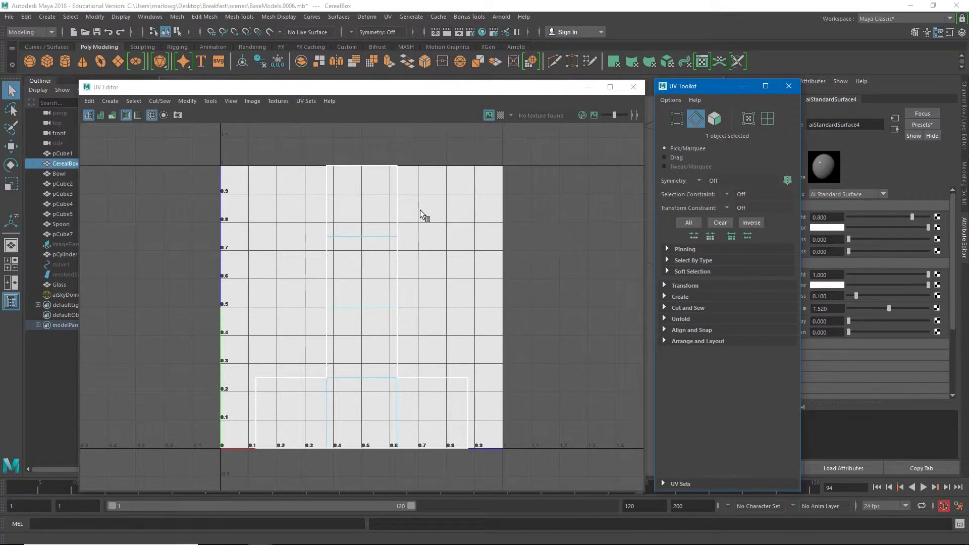
left_click(101, 116)
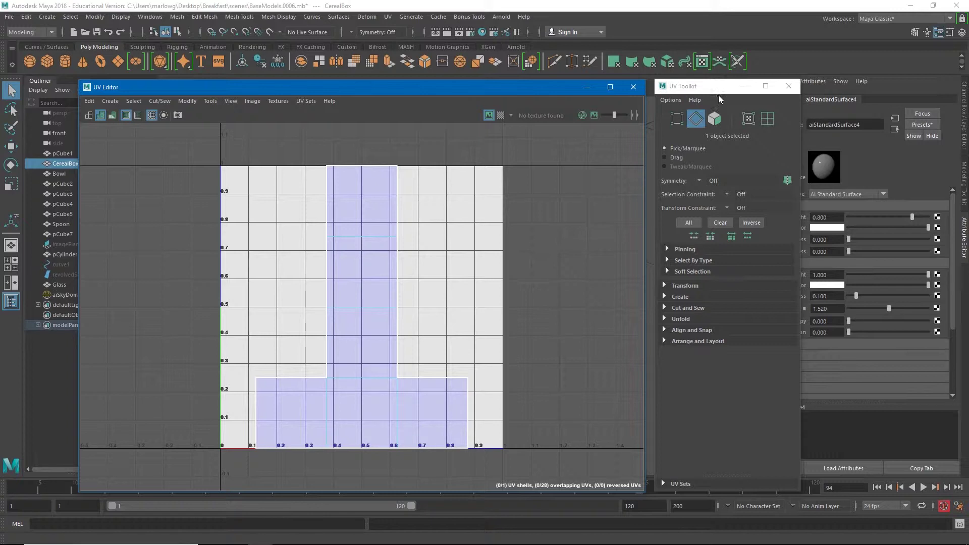
left_click_drag(82, 134, 237, 134)
left_click_drag(365, 89, 677, 72)
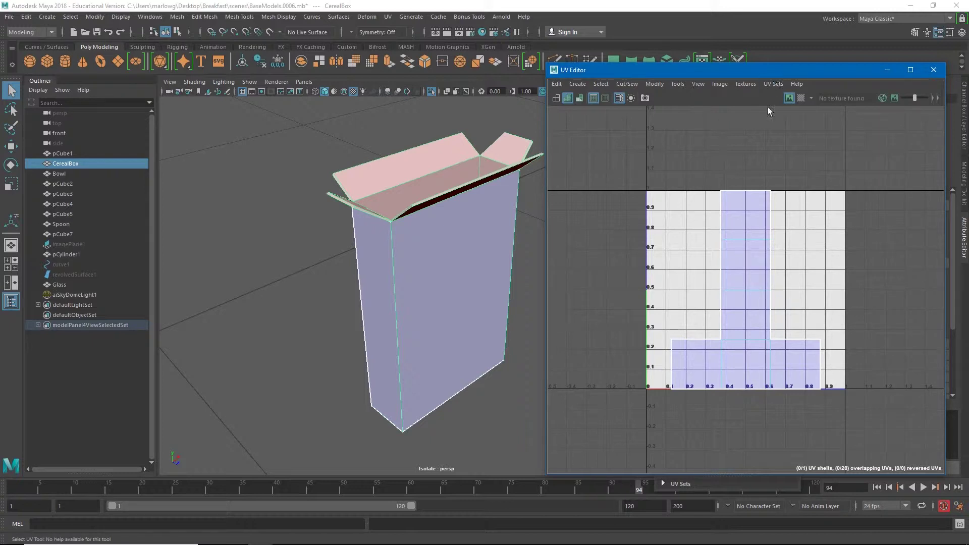
left_click_drag(850, 73, 215, 103)
left_click_drag(752, 86, 214, 195)
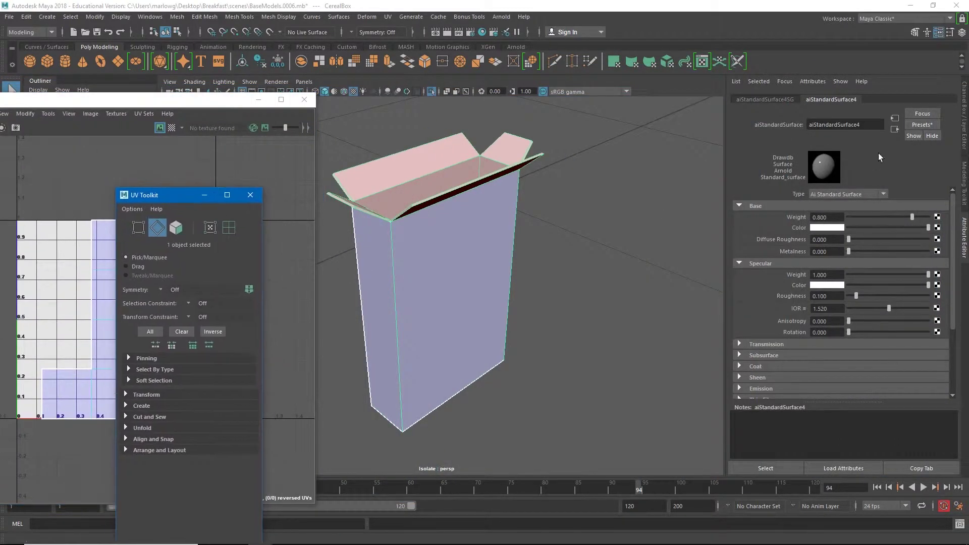
- Show the cereal box's transform channels and freeze its transformations
left_click(964, 121)
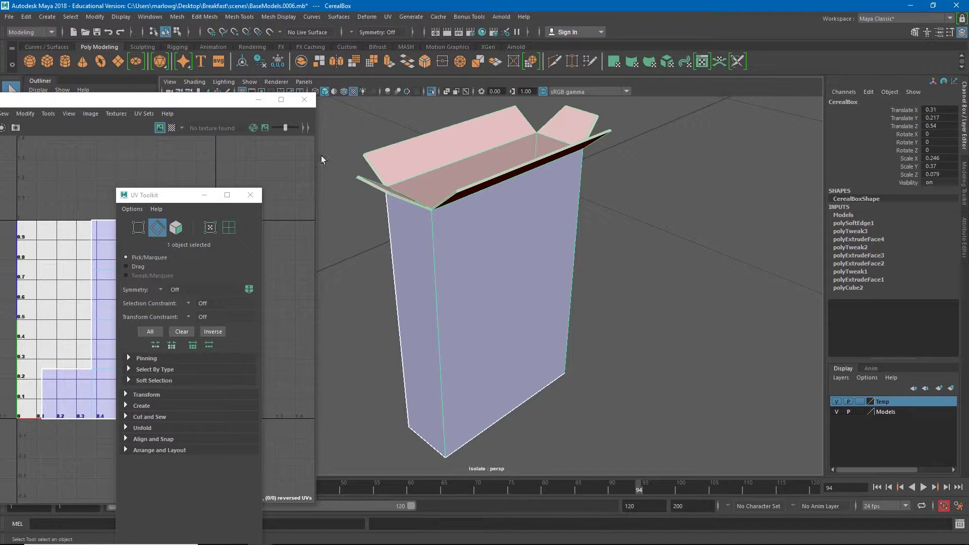
left_click(96, 17)
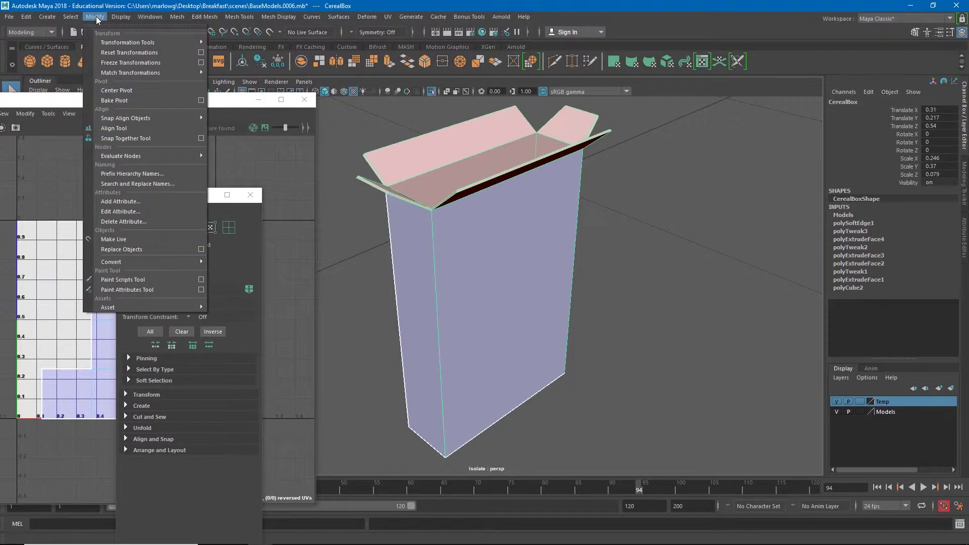
left_click(130, 63)
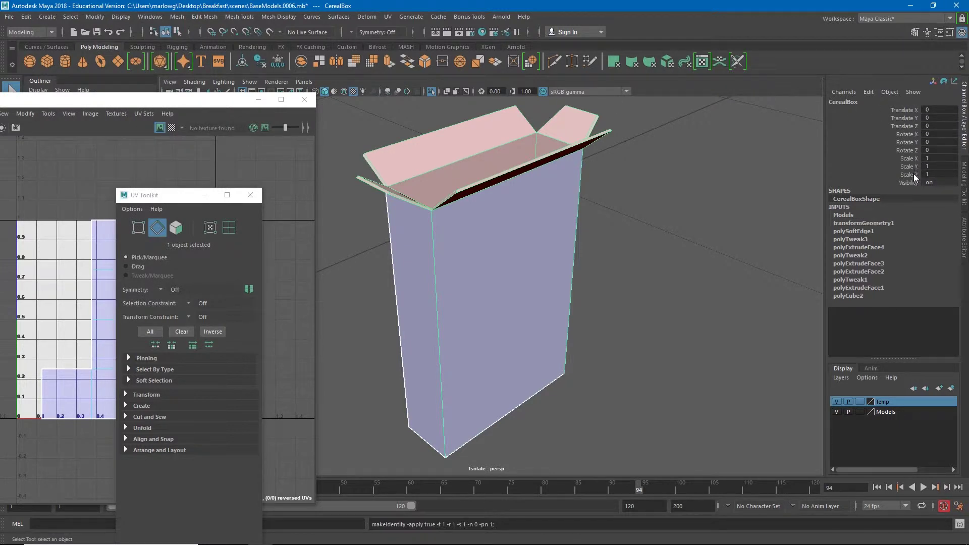
- Delete the construction history of the cereal box
left_click(541, 184)
left_click(27, 17)
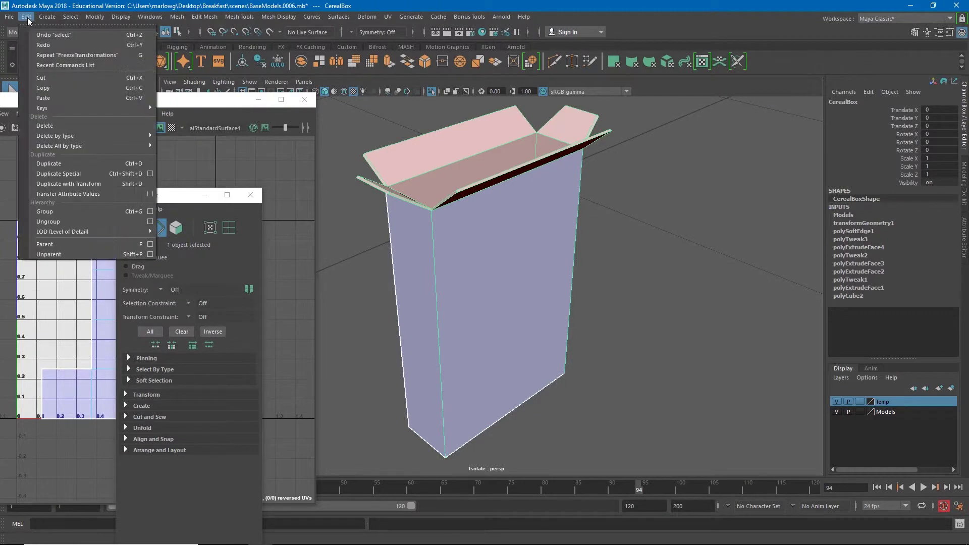
mouse_move(101, 146)
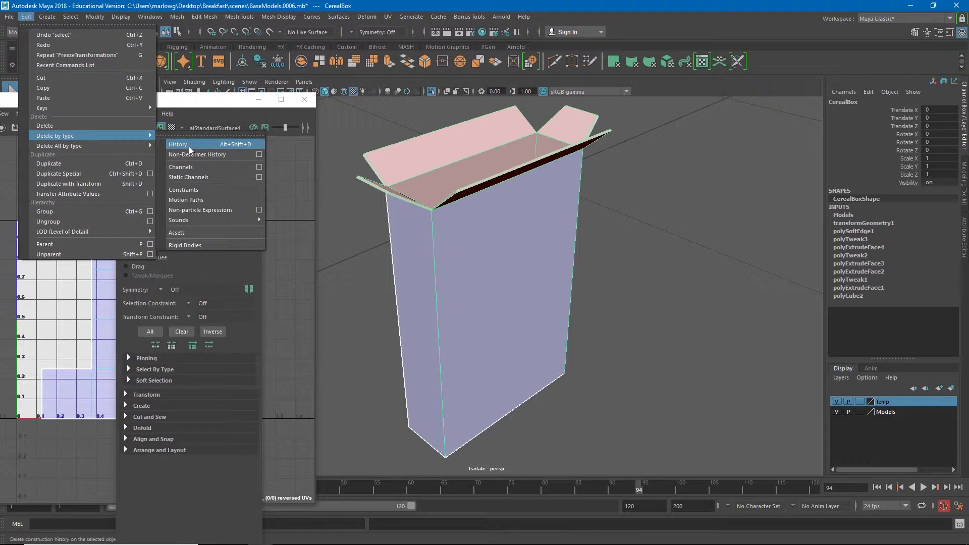
mouse_move(67, 146)
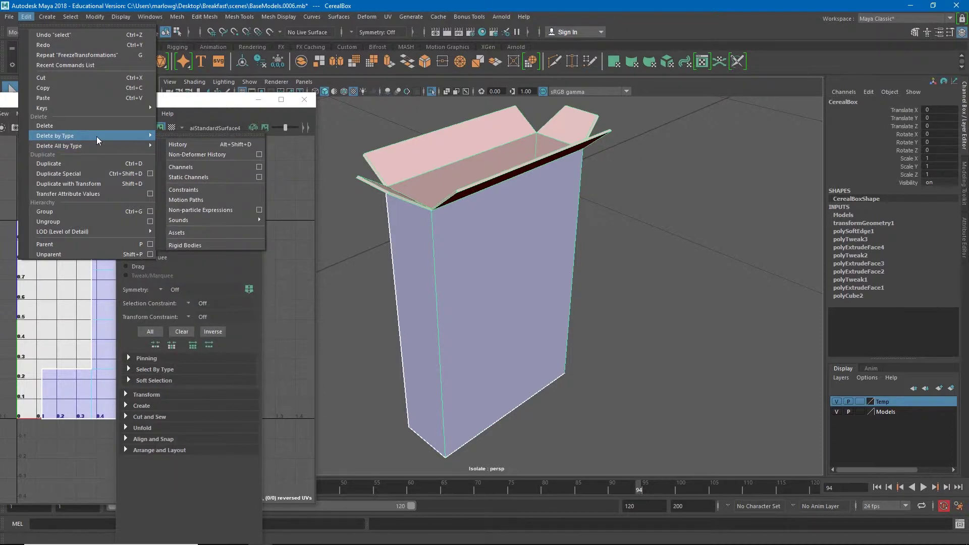
left_click(177, 144)
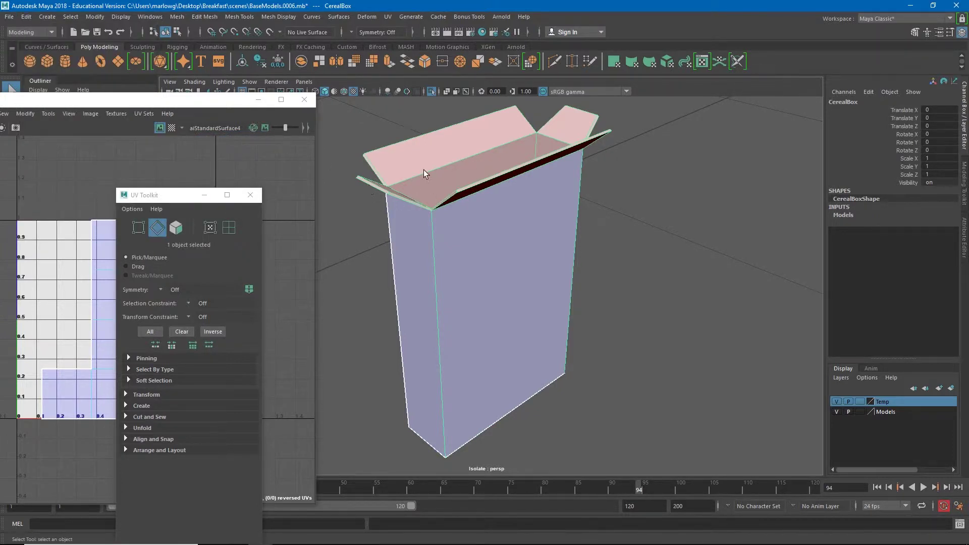
- Shade the UV shell again and arrange the UV Editor and UV Toolkit on either side of the cereal box
left_click_drag(154, 197, 296, 92)
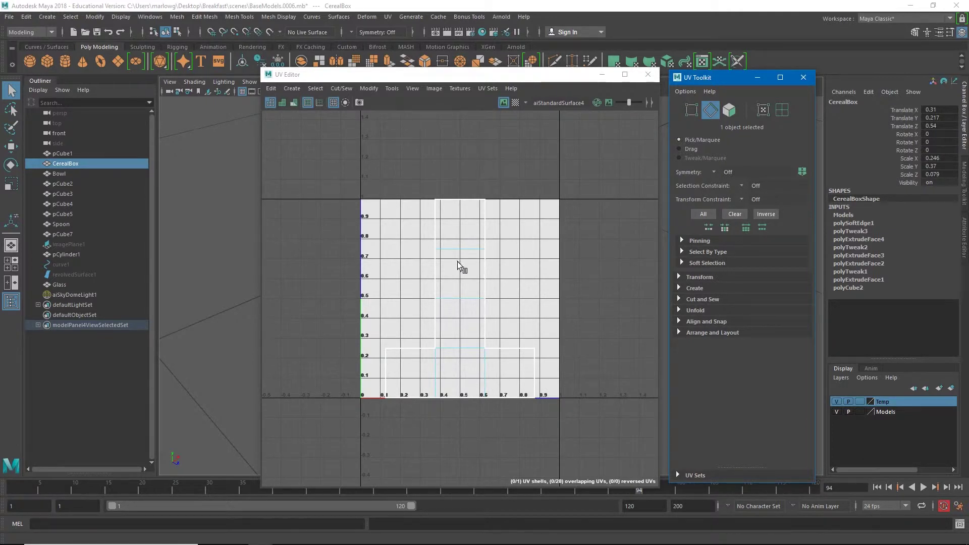
left_click(282, 104)
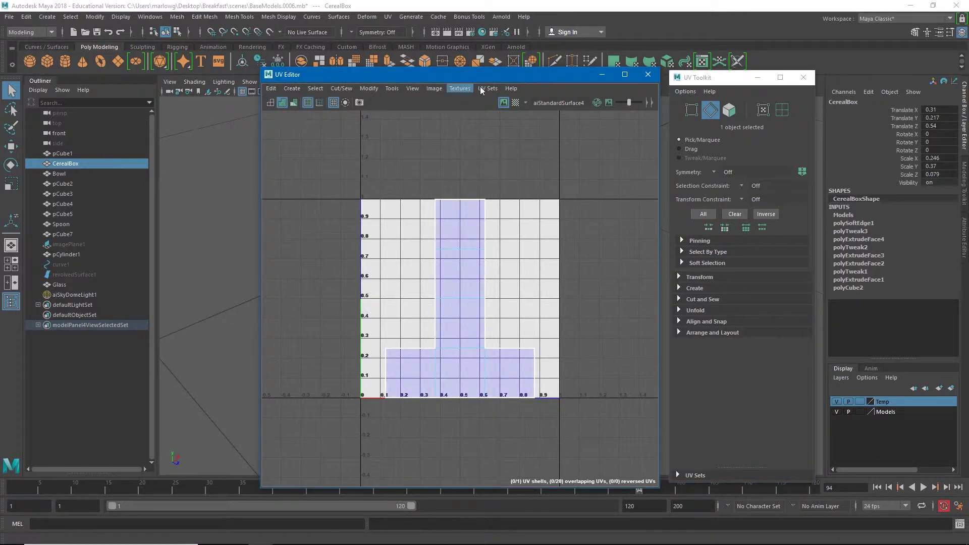
left_click_drag(543, 75, 311, 69)
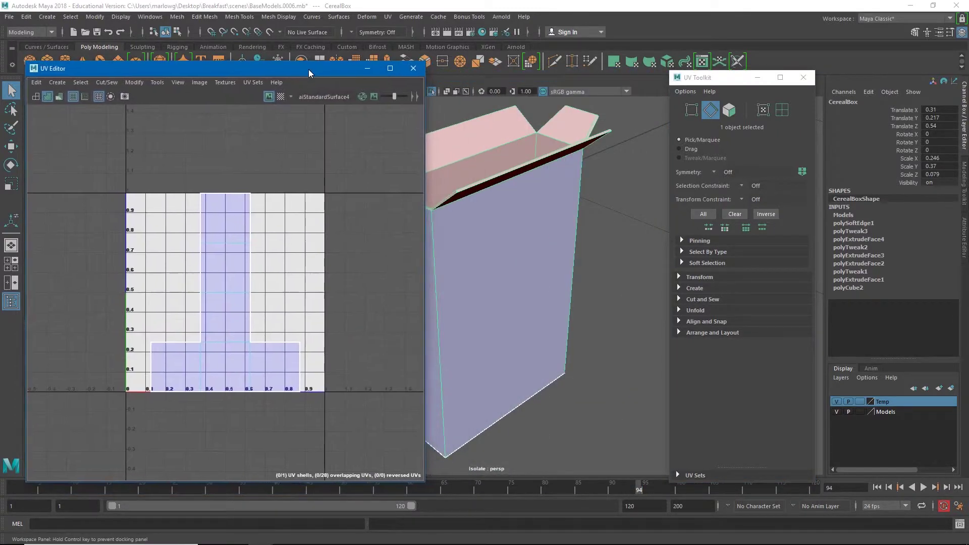
- Select the cereal box's large front face in face mode to identify its matching area in the UV layout
left_click_drag(512, 253, 452, 260, "alt")
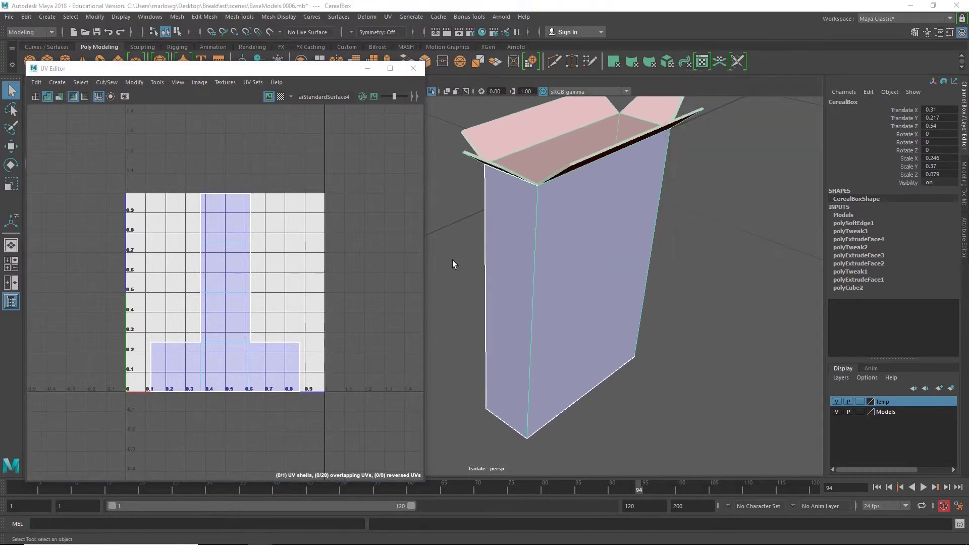
right_click_drag(550, 232, 557, 265)
left_click(558, 266)
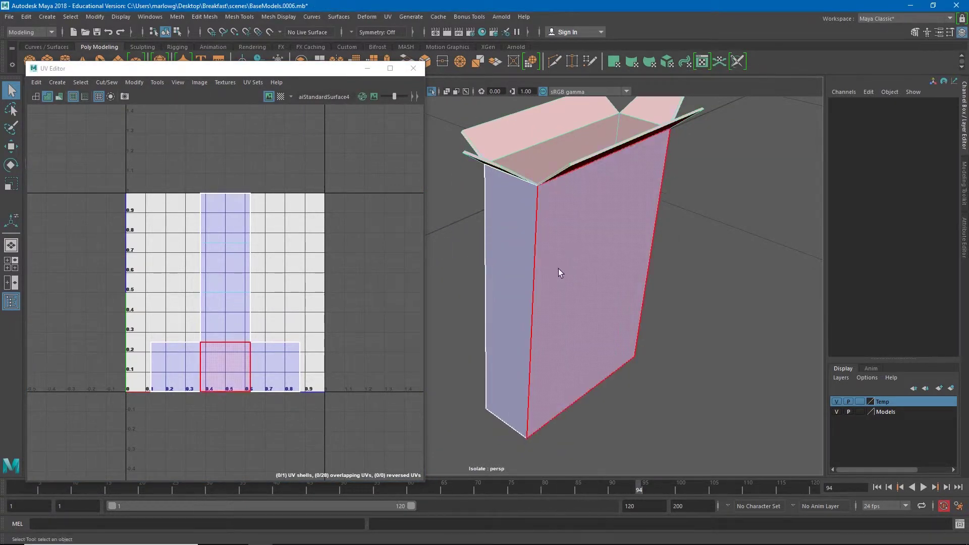
left_click(586, 247)
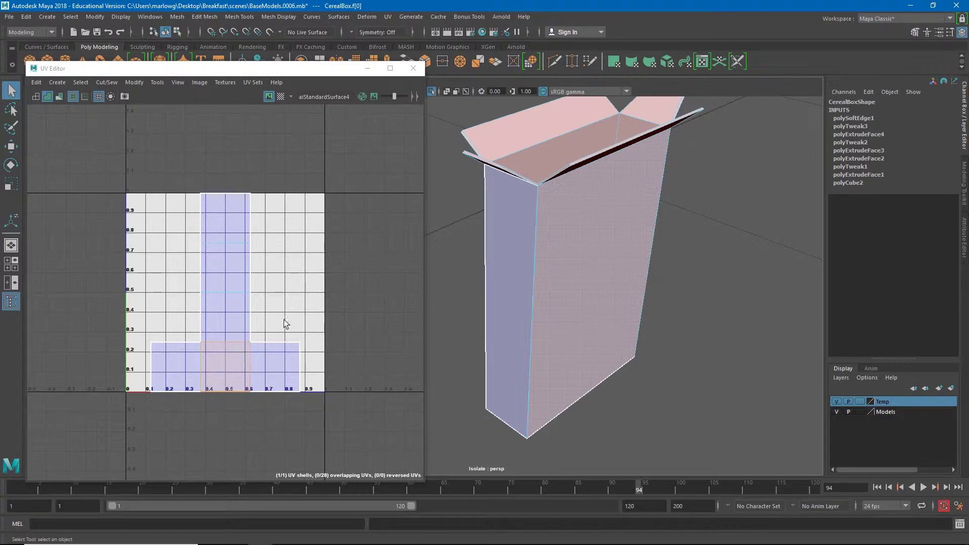
left_click_drag(565, 284, 537, 280, "alt")
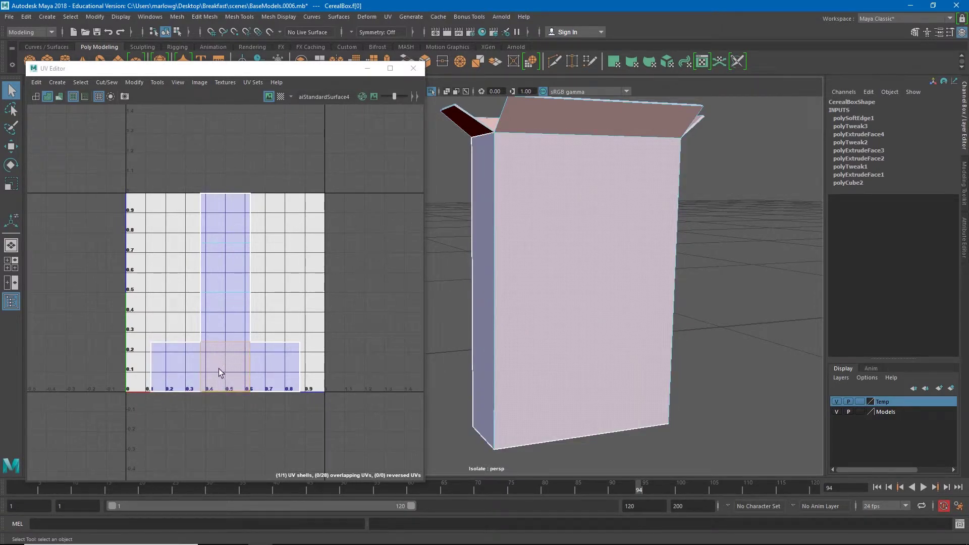
- Select the cereal box's narrow side face to locate it in the UV layout, and return to Object Mode
left_click_drag(444, 361, 488, 372, "alt")
left_click(491, 384)
left_click(523, 311)
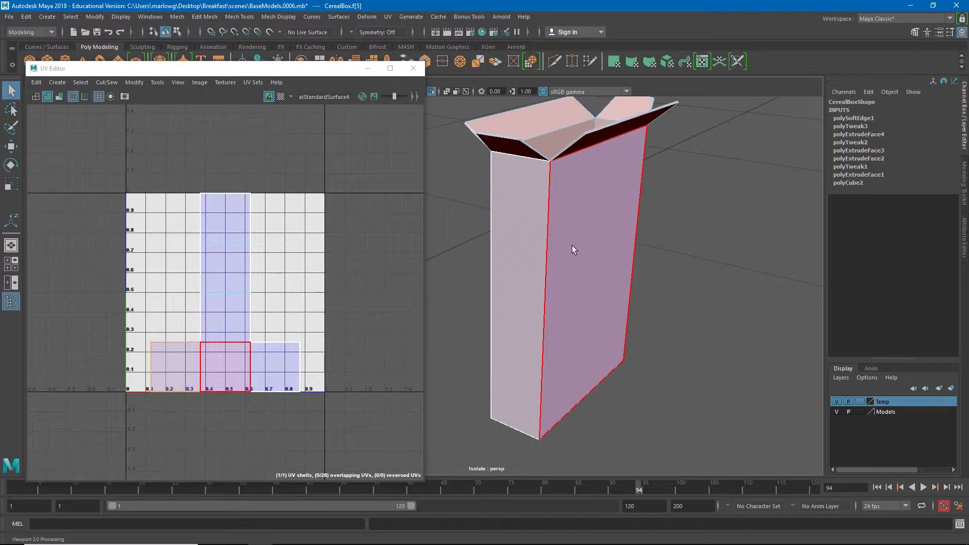
right_click_drag(571, 245, 601, 237)
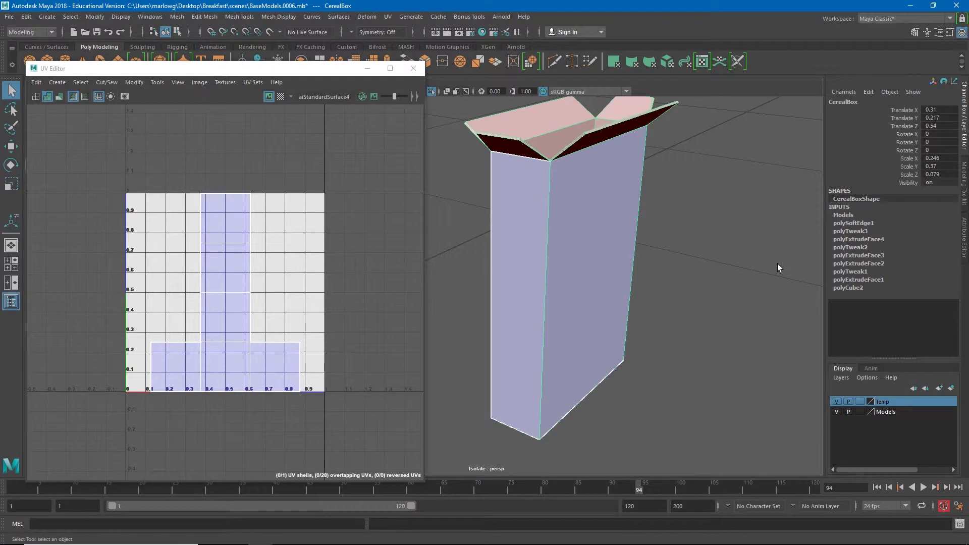
- Set the cereal box's Scale X, Y and Z to 1 and inspect the resulting box shape
key("F11")
right_click_drag(597, 224, 632, 214)
left_click_drag(933, 158, 940, 174)
type("1")
key("Return")
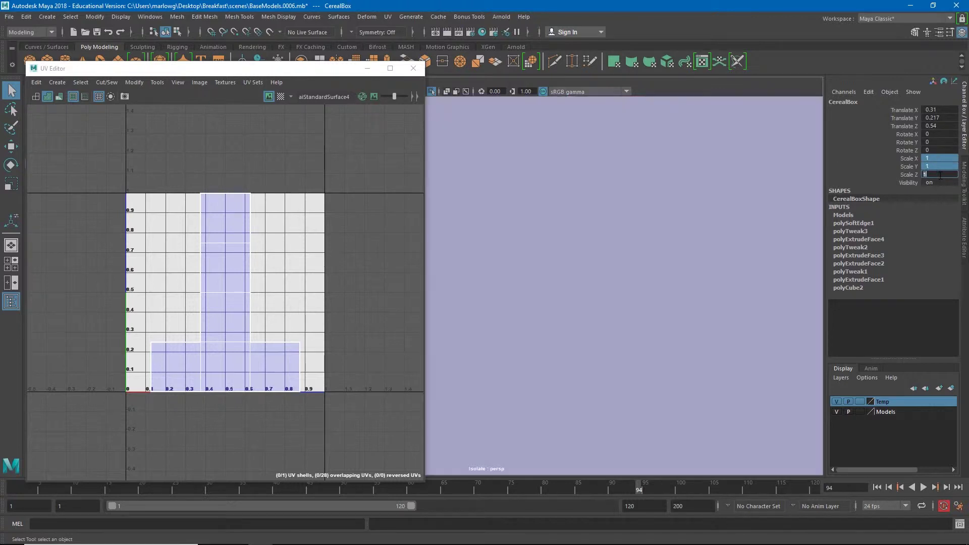
scroll(581, 287, "down", 5)
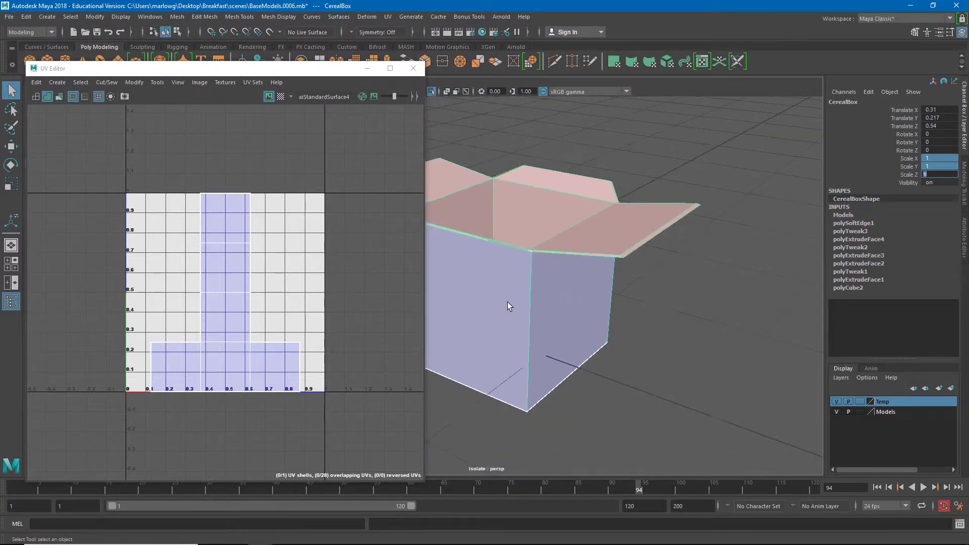
left_click_drag(529, 308, 622, 307, "alt")
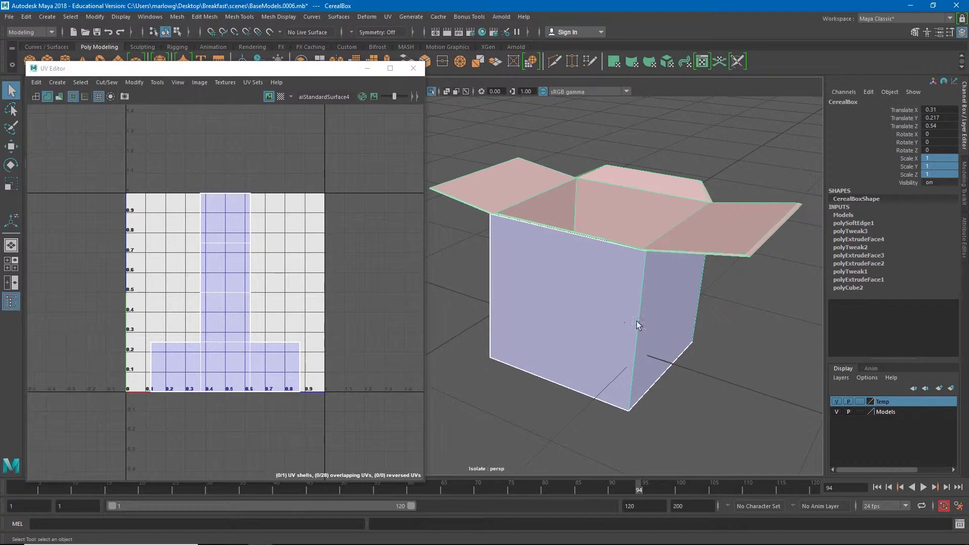
- Undo the scale change on the cereal box and frame the box beside the UV Editor
key("ctrl+z")
key("ctrl+z")
key("ctrl+z")
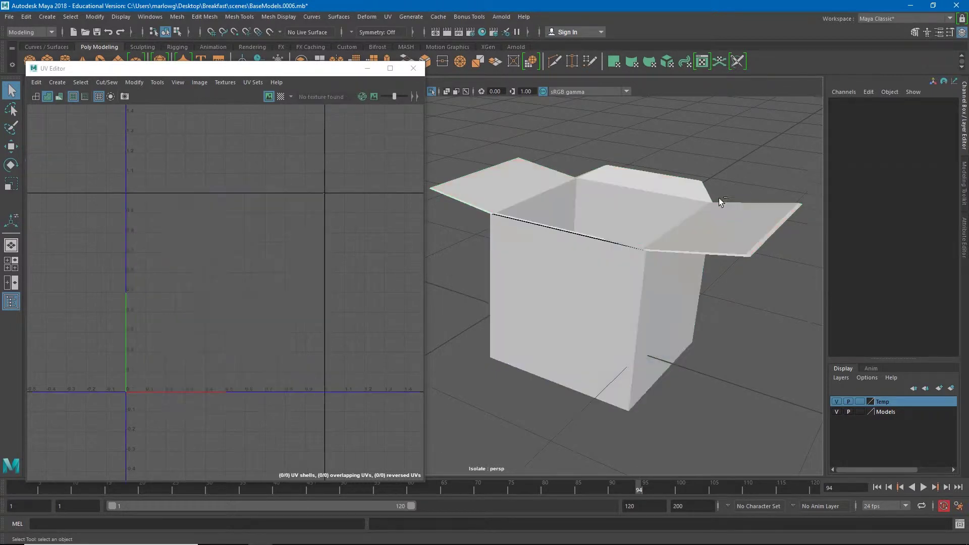
scroll(614, 287, "up", 5)
middle_click_drag(616, 289, 525, 256, "alt")
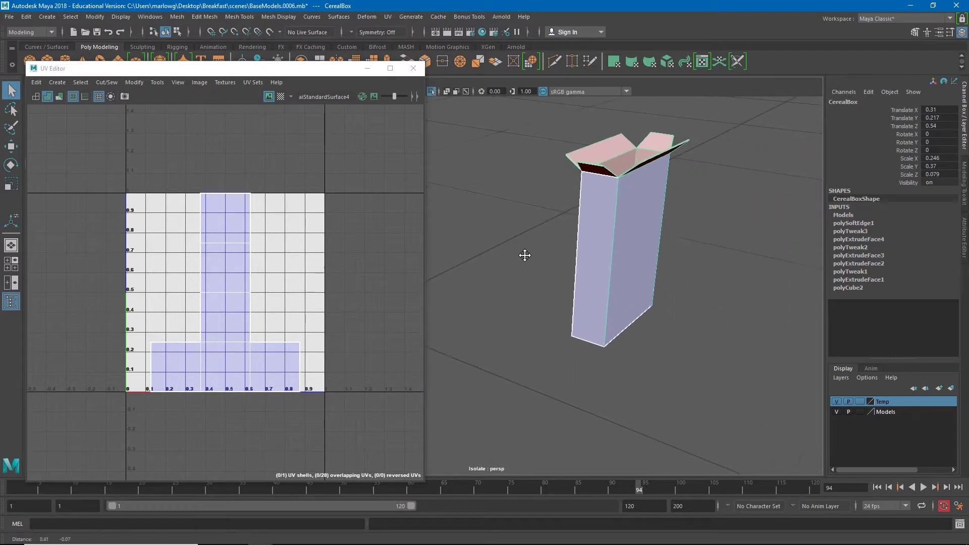
scroll(631, 264, "up", 3)
middle_click_drag(632, 264, 610, 341, "alt")
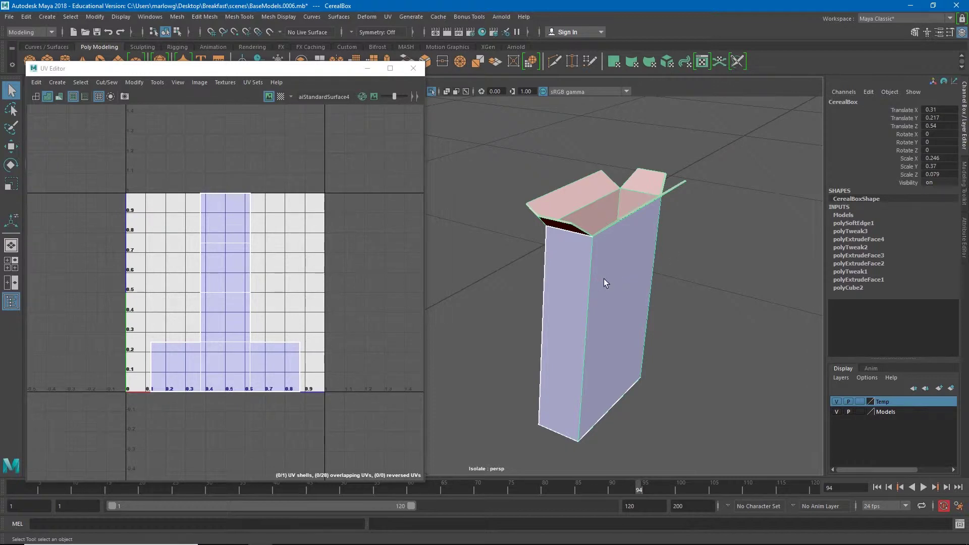
- Freeze the cereal box's transformations and delete its construction history
left_click(96, 17)
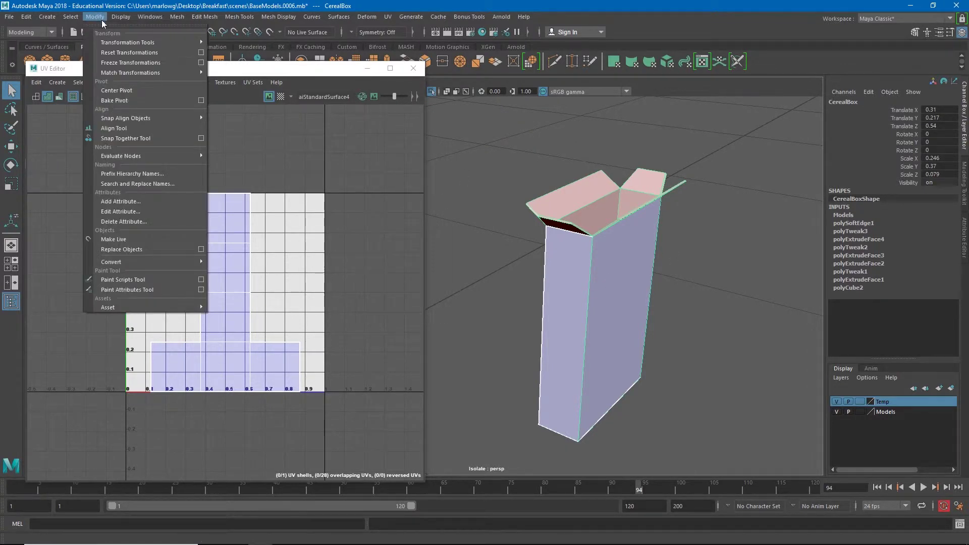
left_click(122, 62)
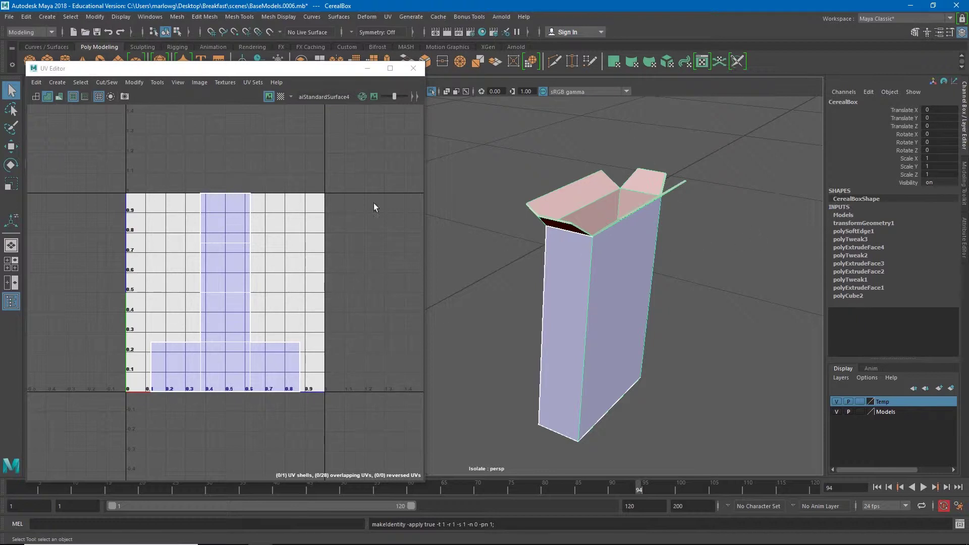
left_click(26, 17)
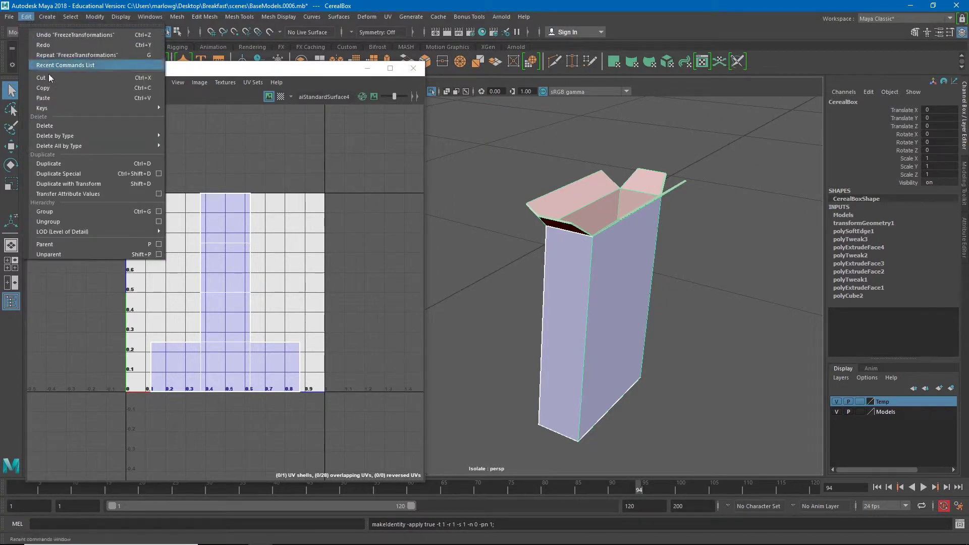
mouse_move(53, 138)
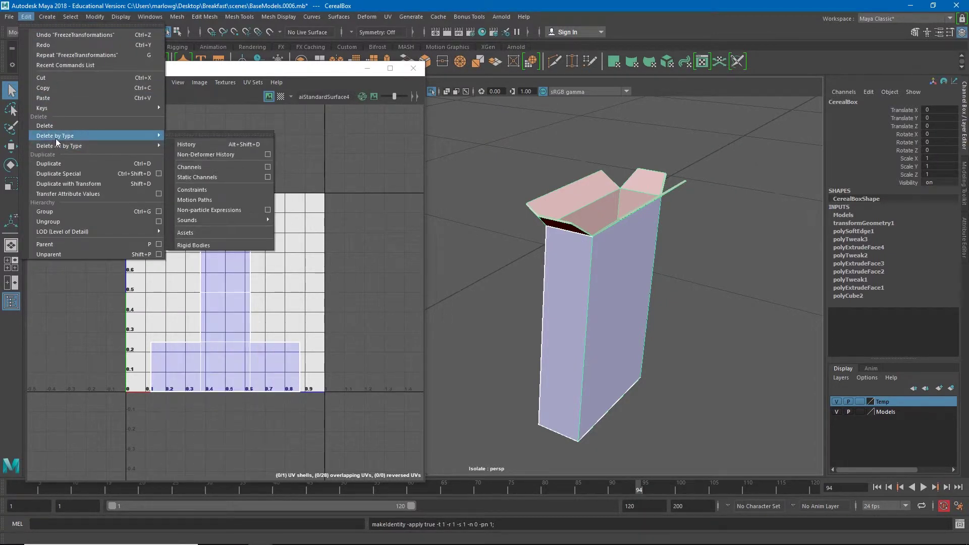
left_click(197, 145)
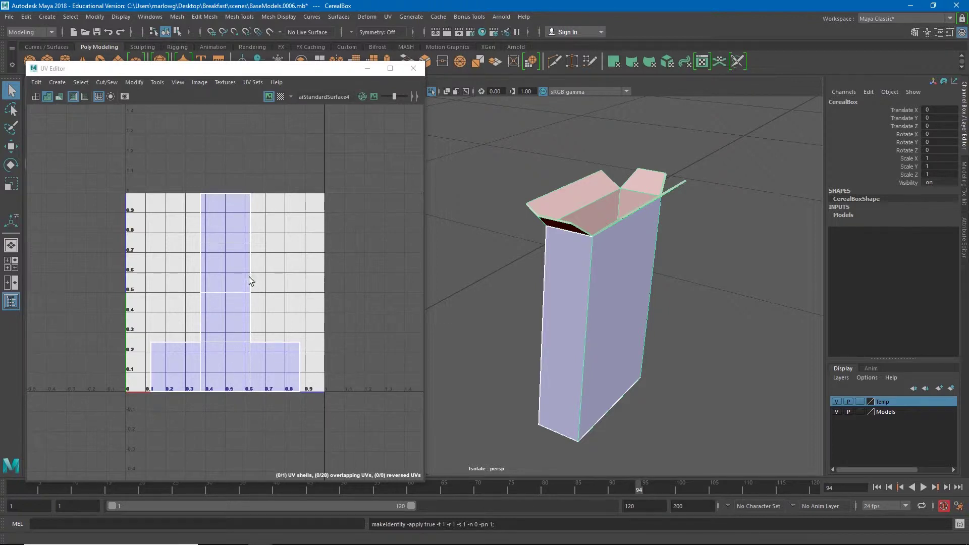
- Display the checker map on the cereal box and inspect its front, side and top flaps for texture stretching
left_click(281, 97)
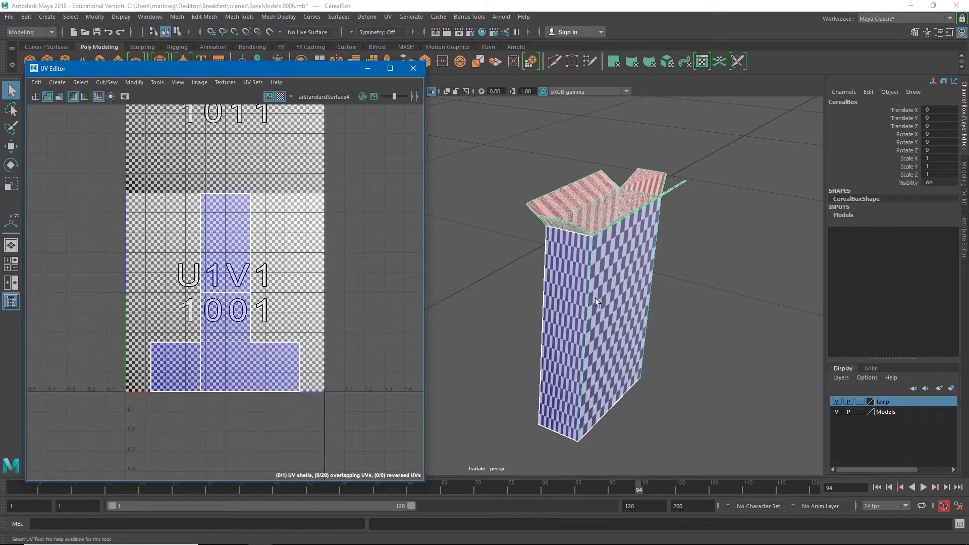
left_click_drag(541, 302, 509, 303, "alt")
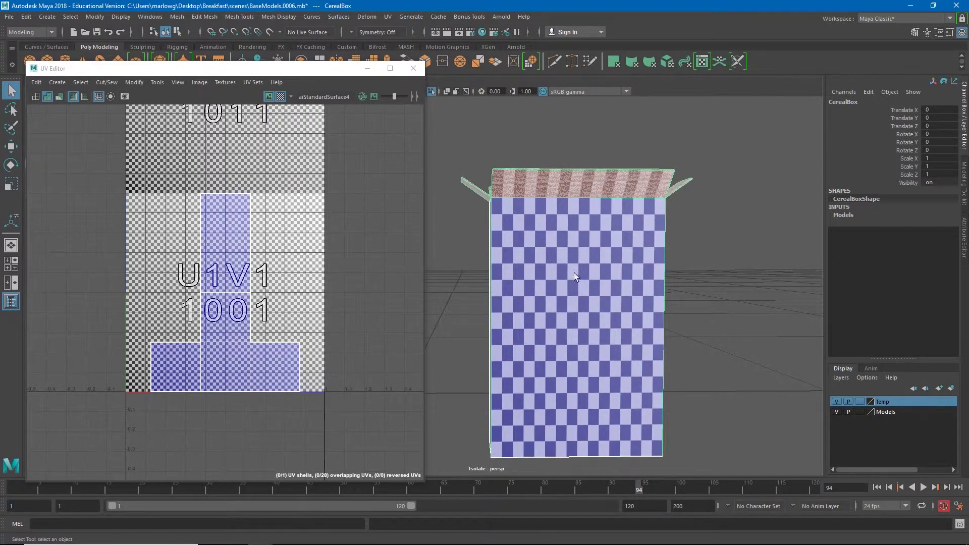
left_click_drag(443, 313, 587, 306, "alt")
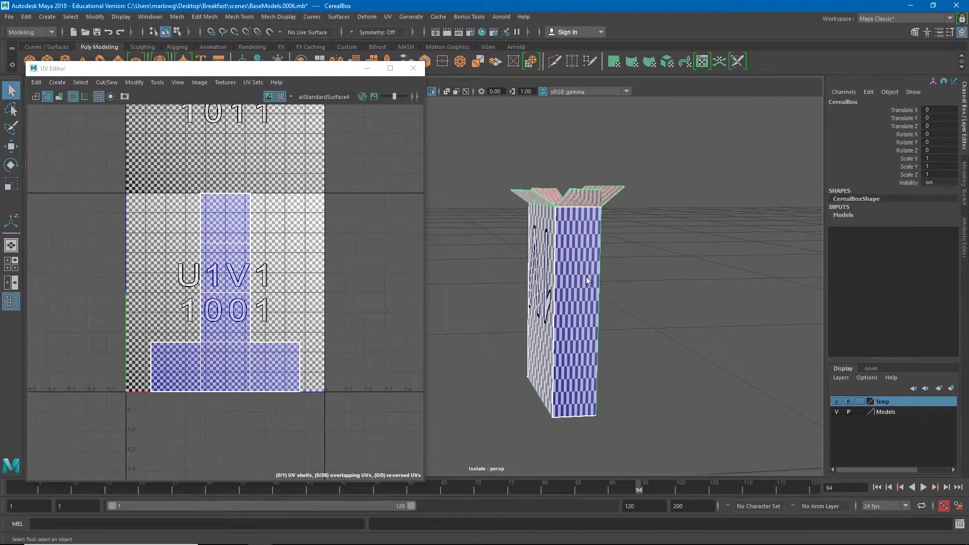
left_click_drag(583, 221, 500, 250, "alt")
right_click_drag(500, 250, 630, 285, "alt")
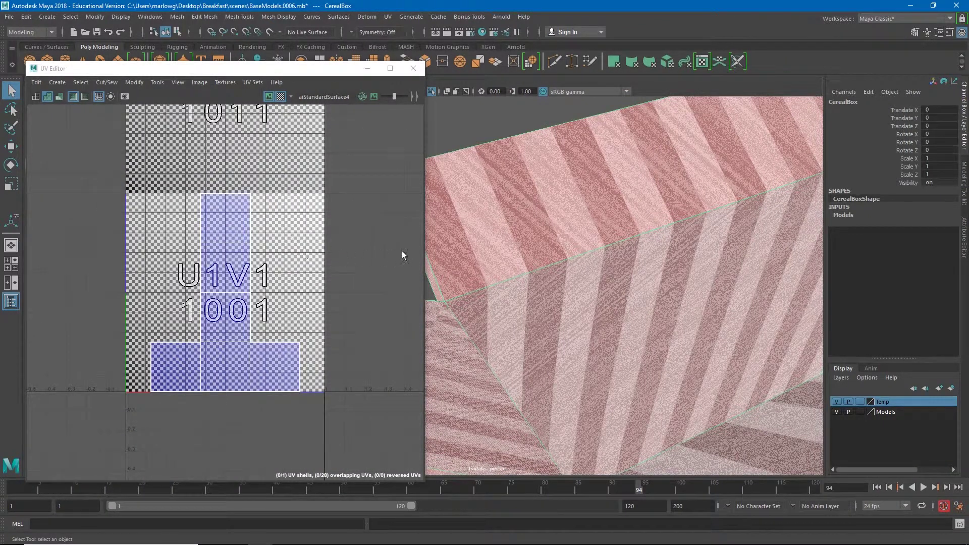
- Select a thin edge face on a top flap in face mode to locate it in the UV layout
right_click_drag(547, 220, 547, 247)
left_click(591, 196)
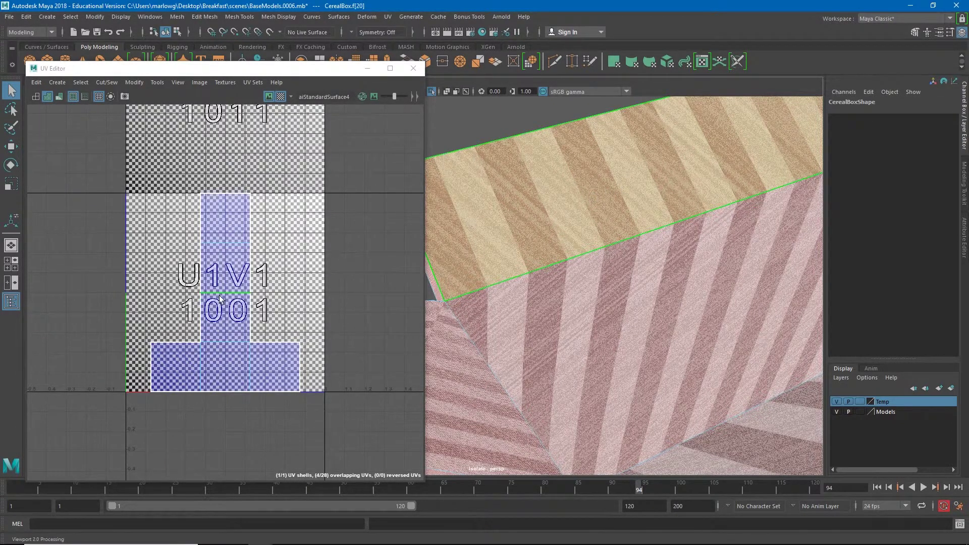
scroll(218, 297, "up", 5)
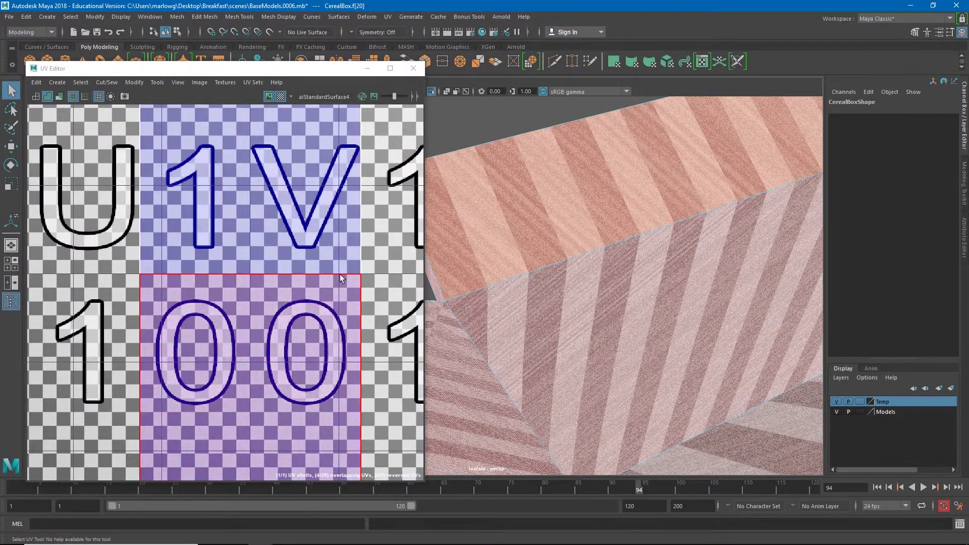
key("a")
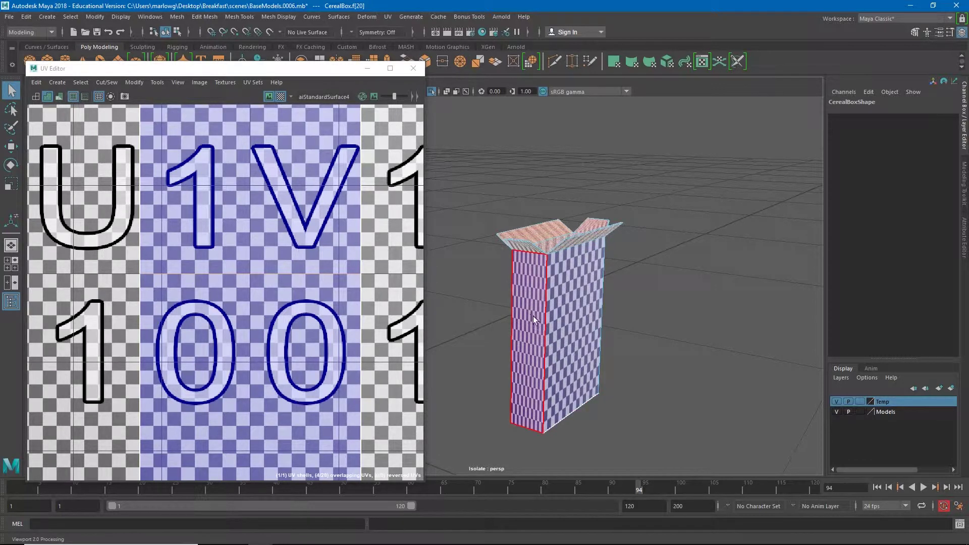
scroll(332, 319, "down", 2)
scroll(331, 320, "down", 3)
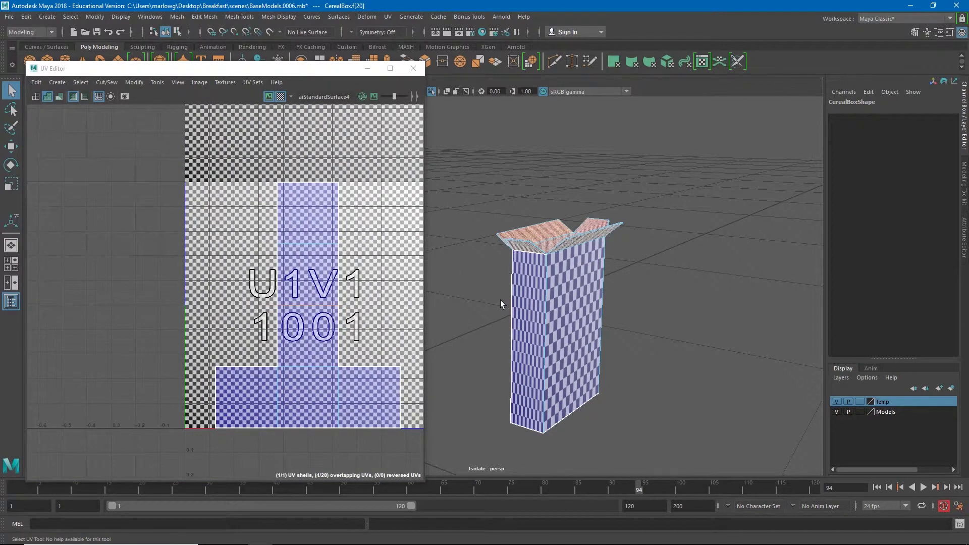
- Return the cereal box to Object Mode and apply a Spherical UV projection to it
left_click(387, 16)
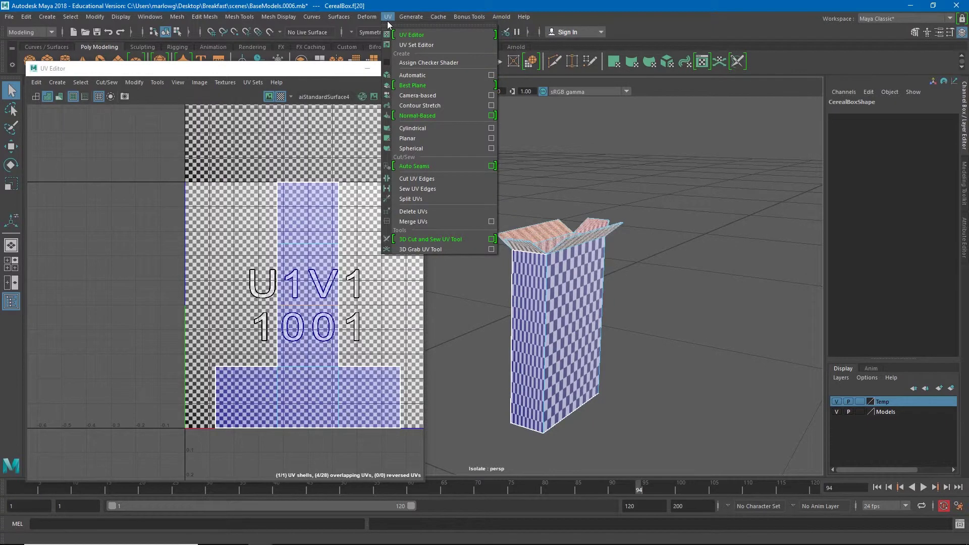
key("t")
left_click(530, 261)
left_click(549, 286)
right_click_drag(549, 286, 571, 259)
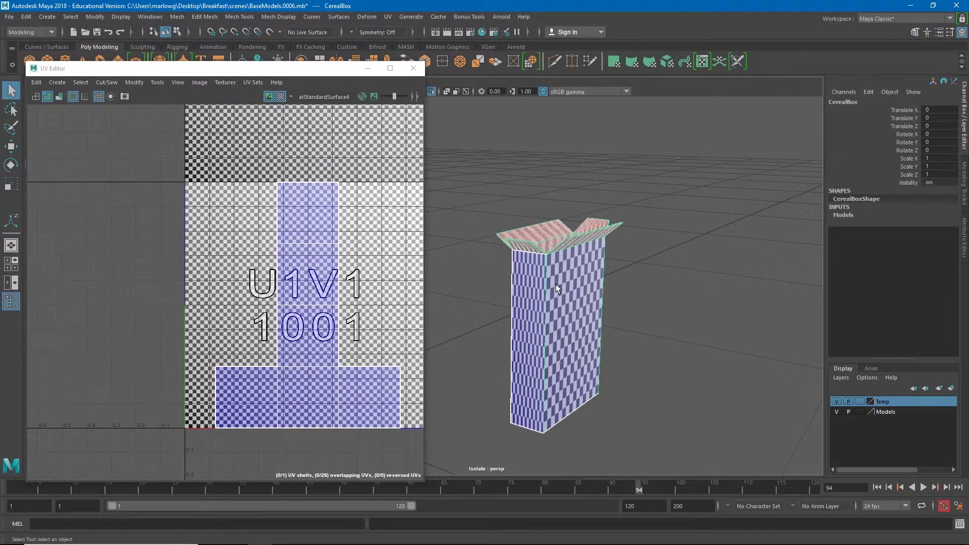
left_click(388, 18)
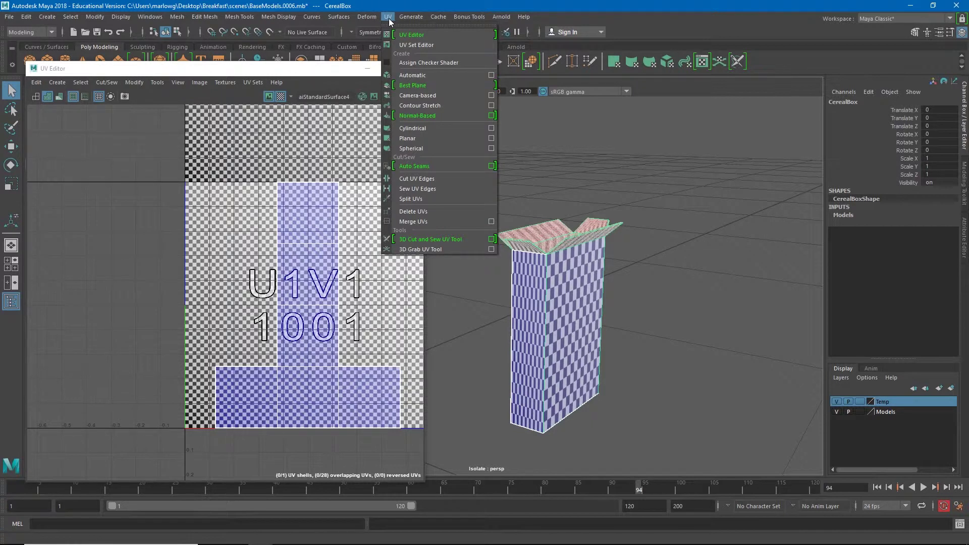
left_click(422, 149)
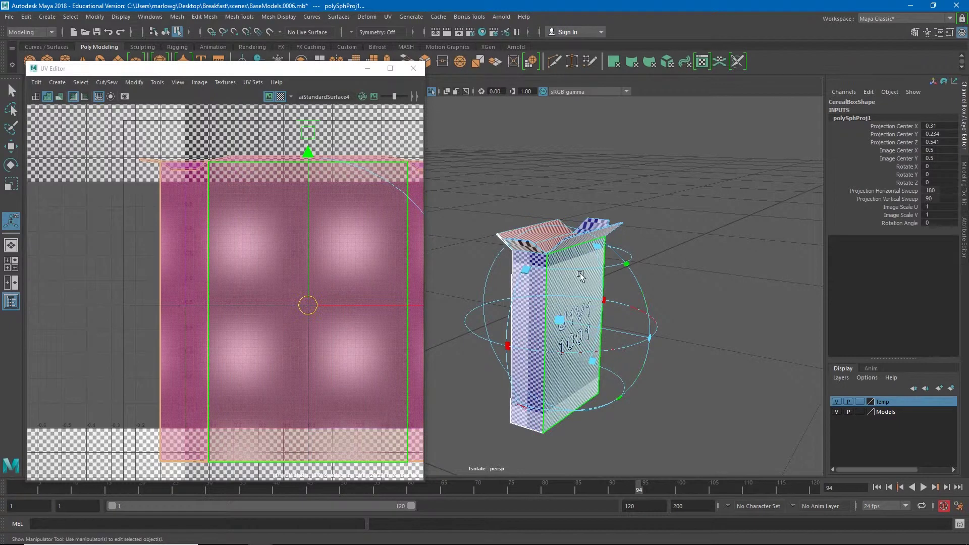
- Examine the spherical projection's UV layout and checker pattern from several sides, and return the box to Object Mode
left_click_drag(633, 308, 343, 267, "alt")
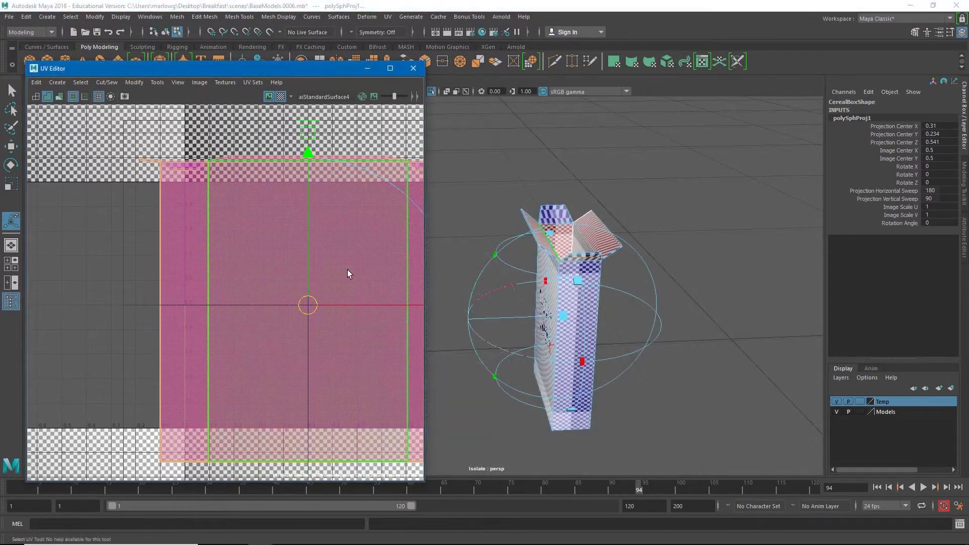
mouse_move(352, 273)
right_mouse_down("alt")
mouse_move(264, 250)
mouse_move(256, 270)
mouse_move(162, 266)
mouse_move(242, 277)
mouse_move(217, 274)
mouse_move(341, 268)
right_mouse_up("alt")
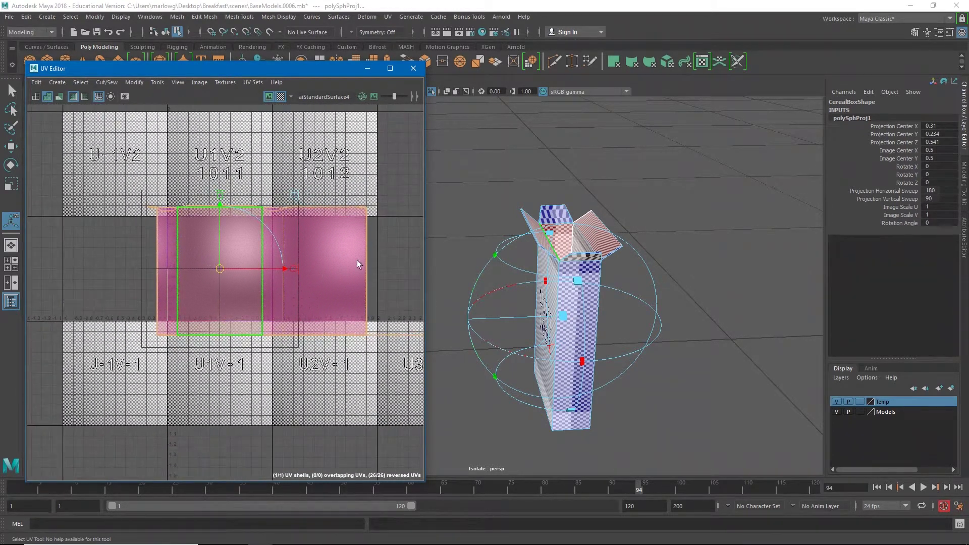
left_click(394, 253)
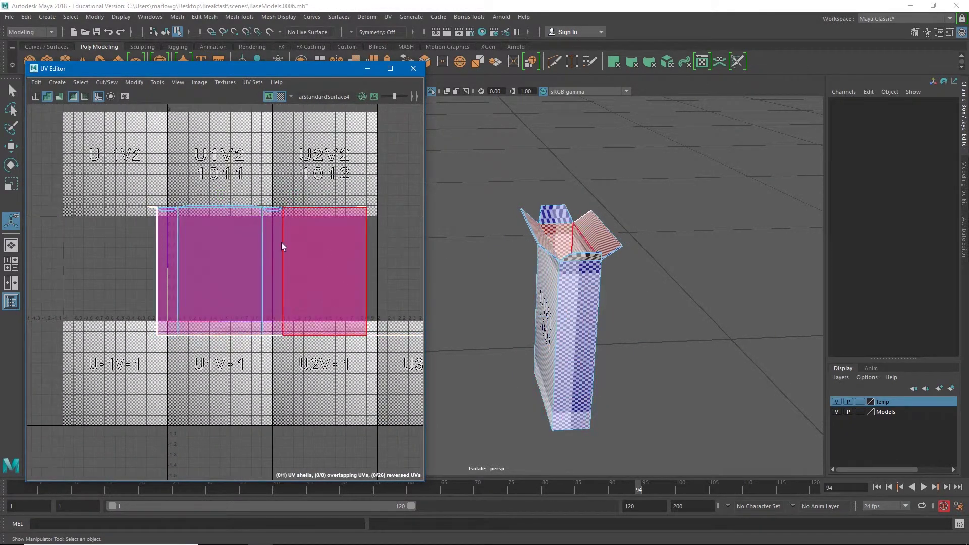
right_click_drag(160, 214, 171, 220, "alt")
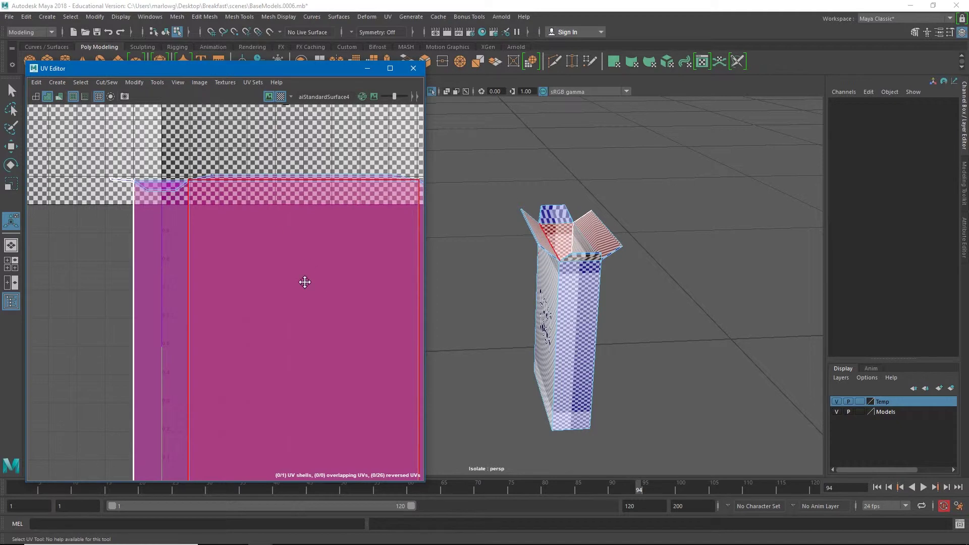
middle_click_drag(325, 289, 393, 317, "alt")
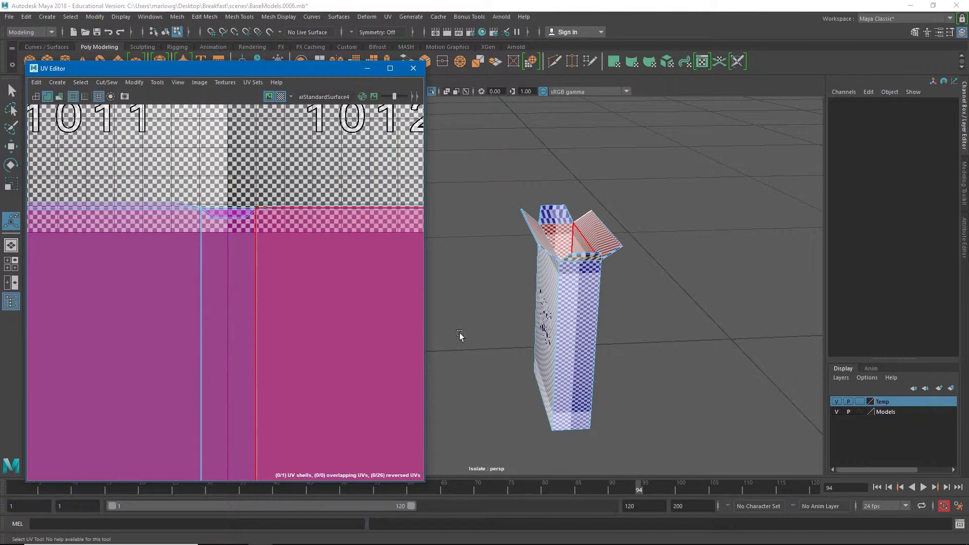
left_click_drag(484, 319, 560, 314, "alt")
left_click(560, 315)
right_click_drag(564, 256, 588, 247)
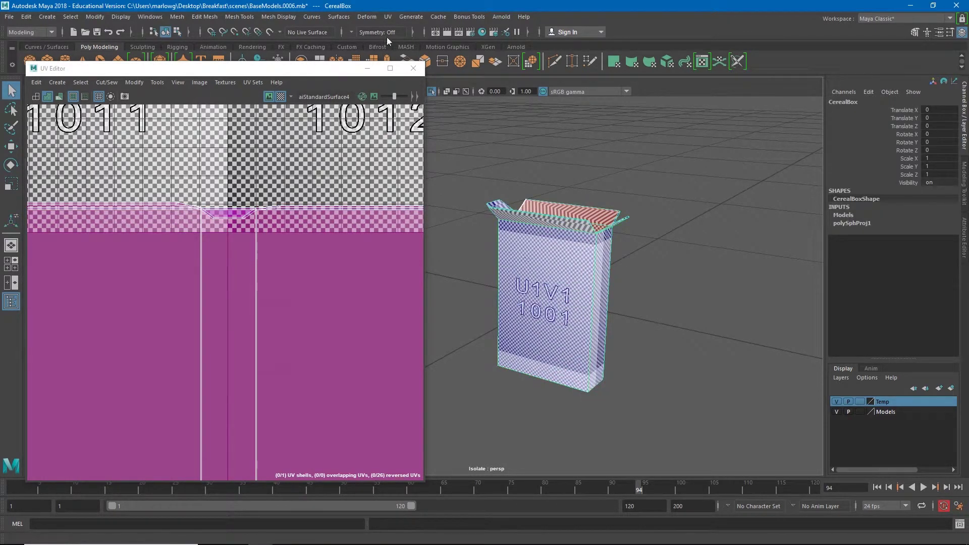
- Apply an Automatic UV projection to the cereal box and bring the new UV shells into view
left_click(388, 17)
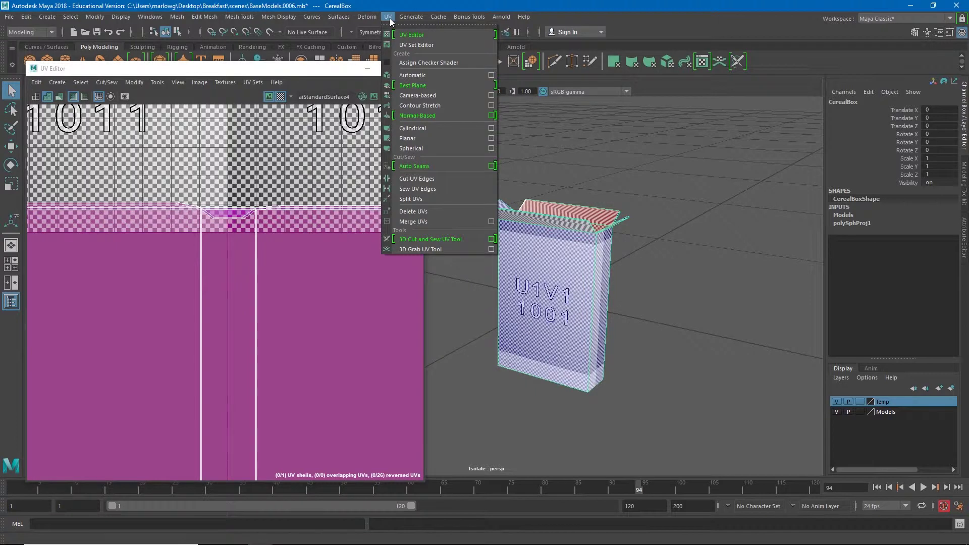
left_click(423, 76)
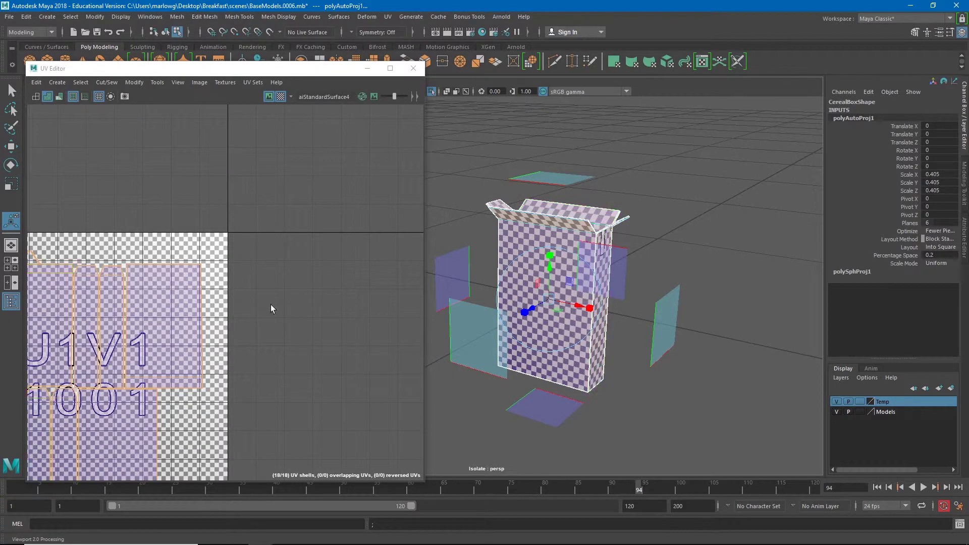
middle_click_drag(256, 425, 407, 361, "alt")
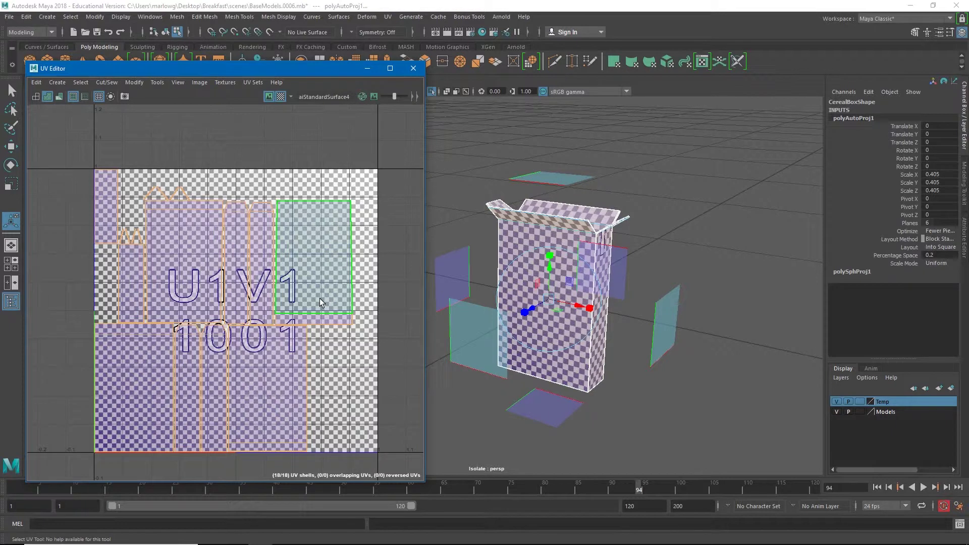
left_click(659, 296)
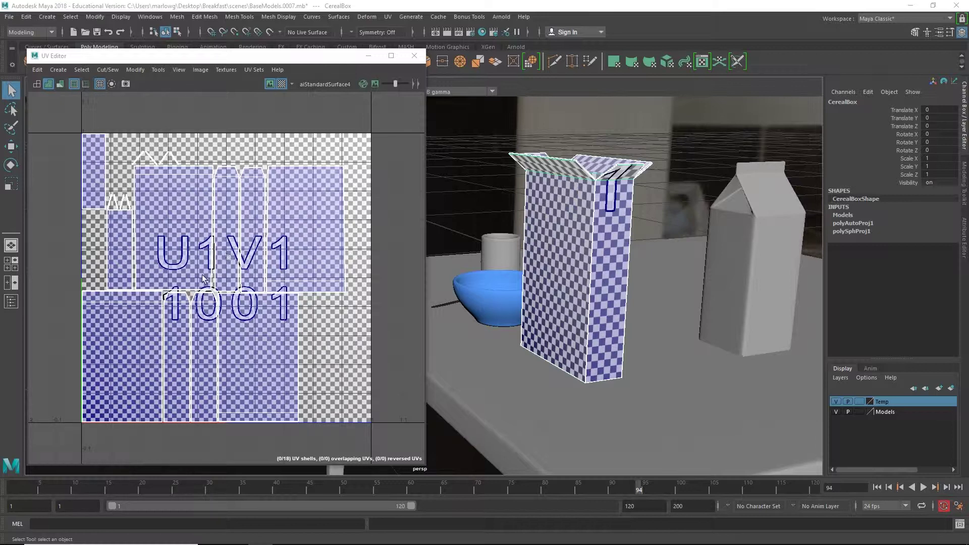
- Switch the UV layout to component selection and turn off the checker map
right_click_drag(217, 272, 222, 299)
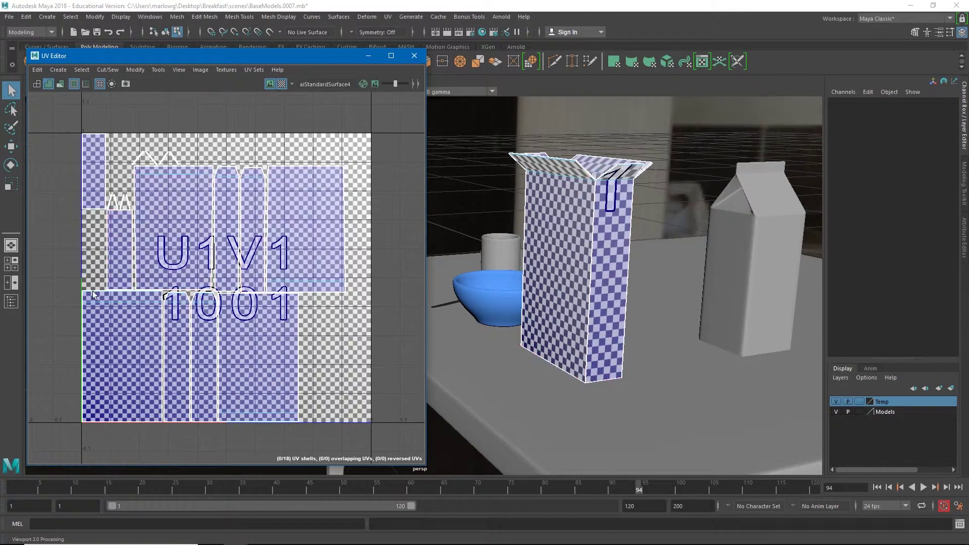
left_click(281, 85)
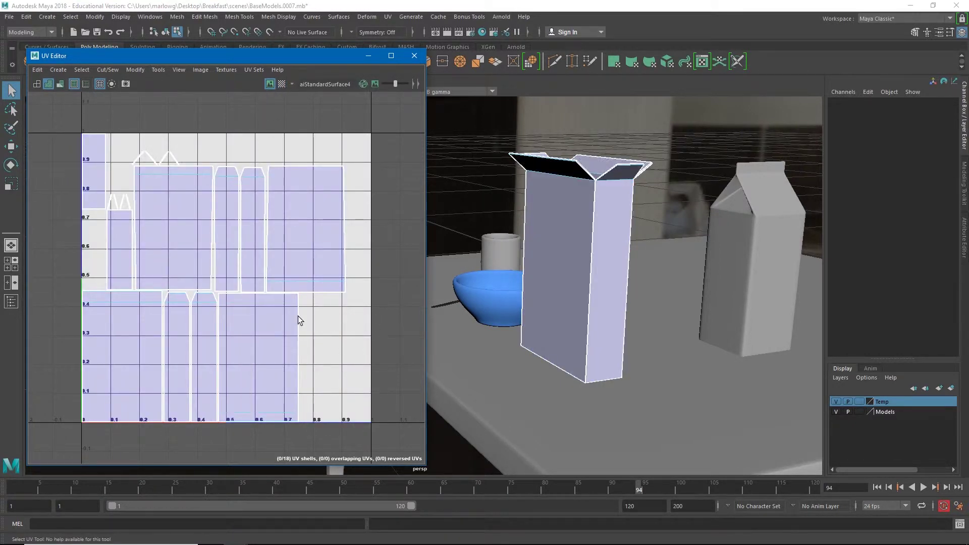
- Examine which inner and flap faces of the cereal box correspond to which UV shells by selecting faces in turn
middle_click_drag(253, 309, 292, 291, "alt")
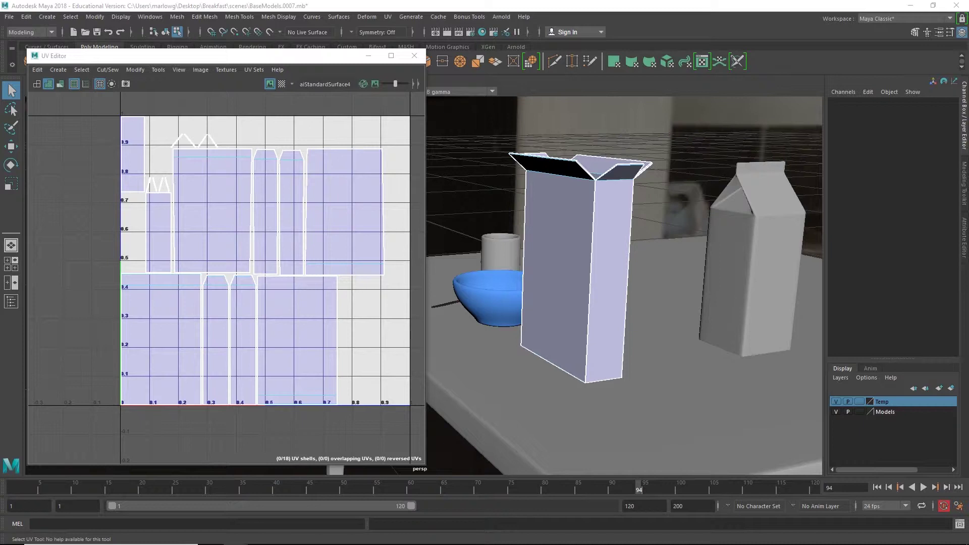
left_click(355, 199)
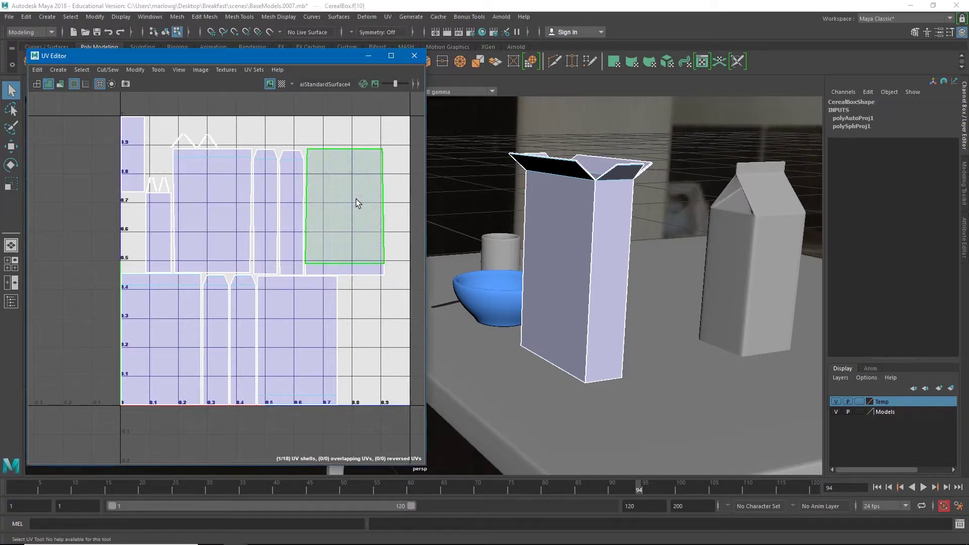
left_click_drag(553, 218, 577, 290, "alt")
left_click(568, 292)
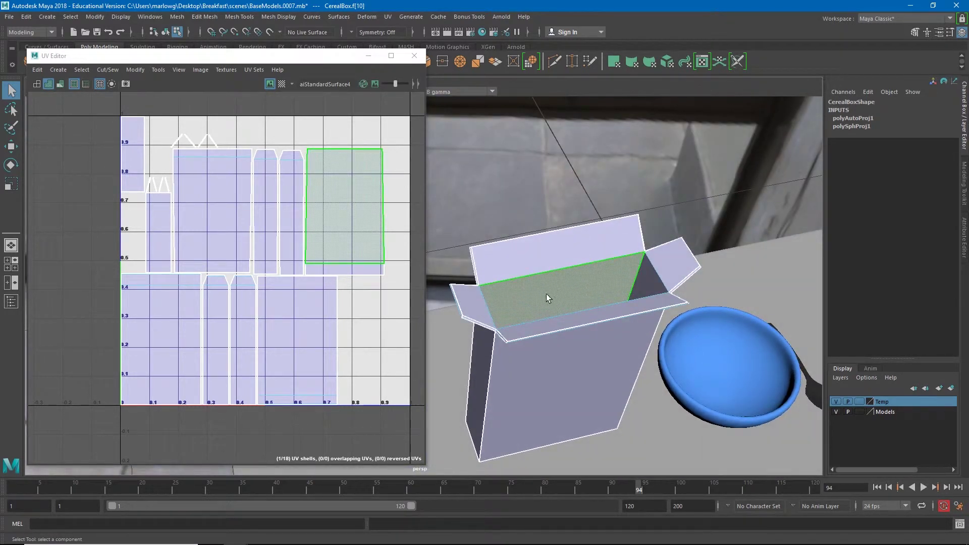
left_click_drag(561, 289, 578, 298, "alt")
left_click(579, 295)
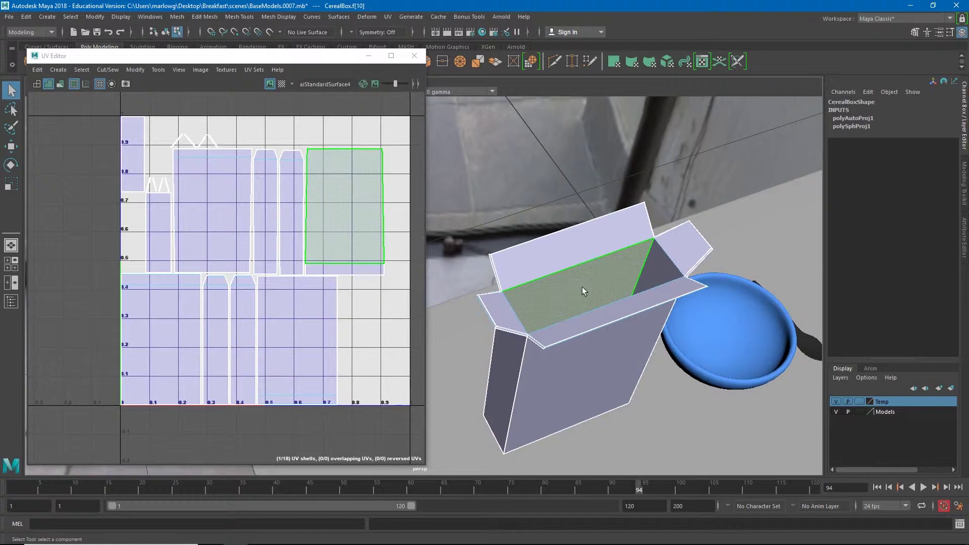
left_click(598, 248)
left_click(701, 246)
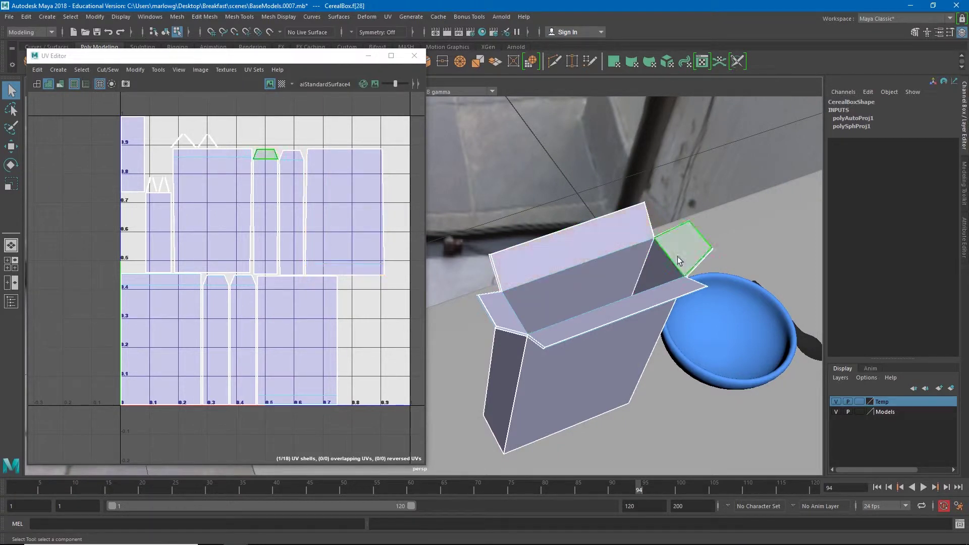
left_click(664, 265)
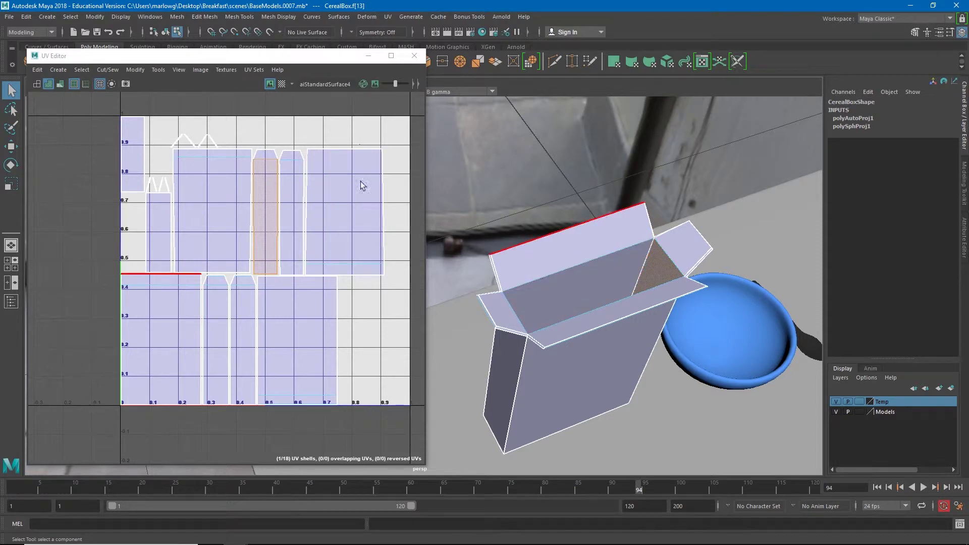
left_click(256, 183)
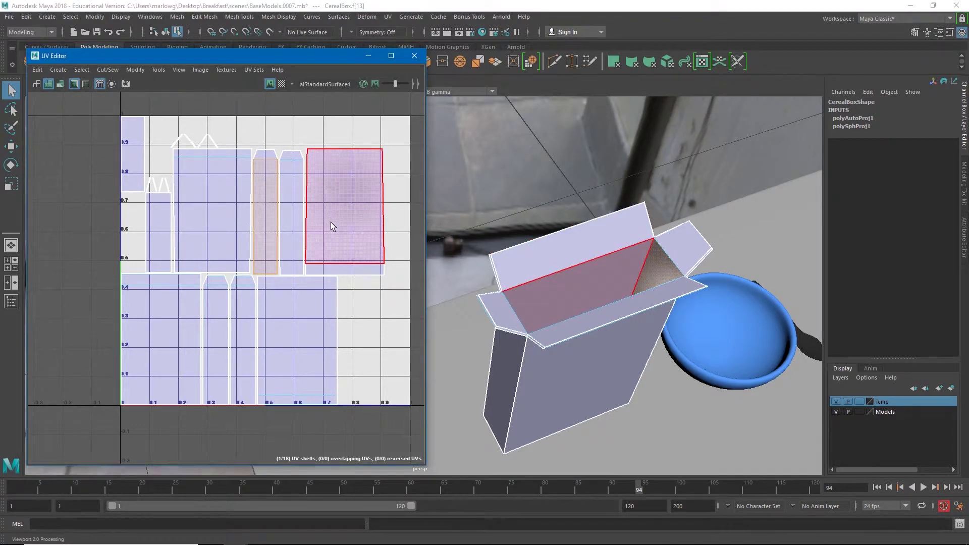
- Switch to UV selection and pick the single UV at the outer end of the large lower shell's fold line
right_click(331, 222)
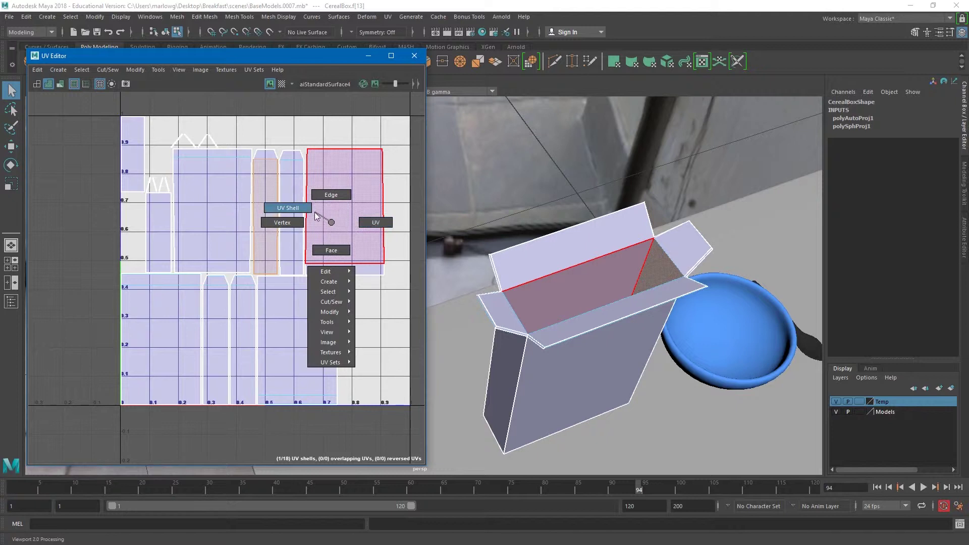
right_click_drag(317, 216, 376, 227)
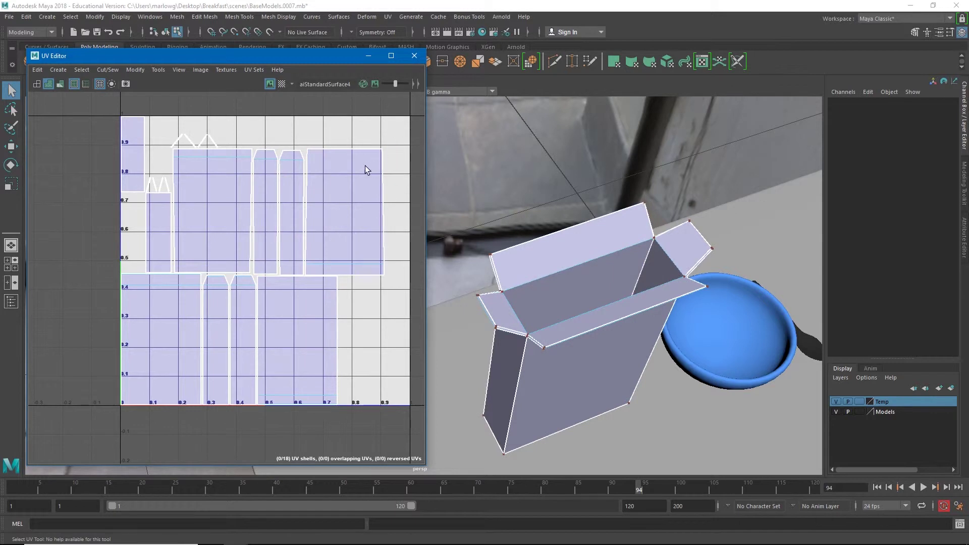
key("shift+f")
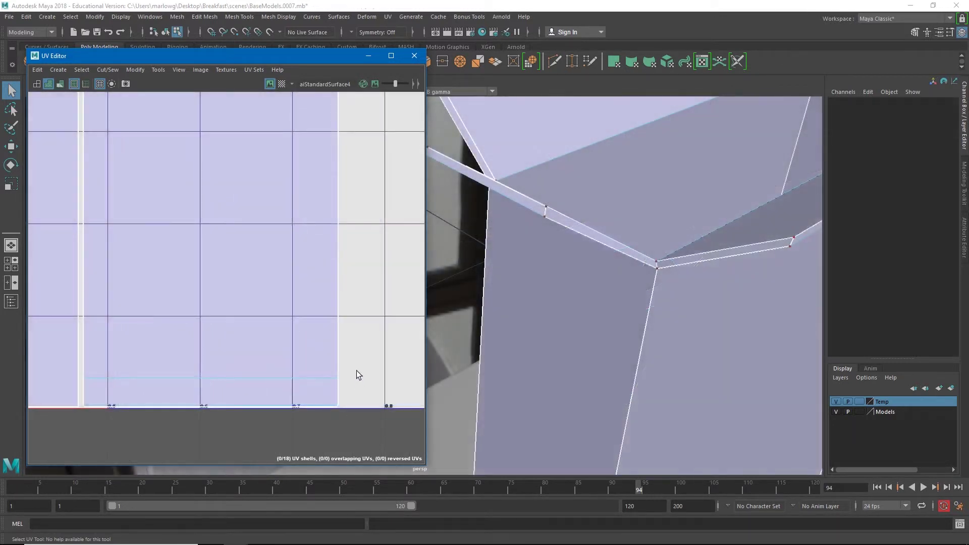
left_click_drag(325, 391, 345, 371)
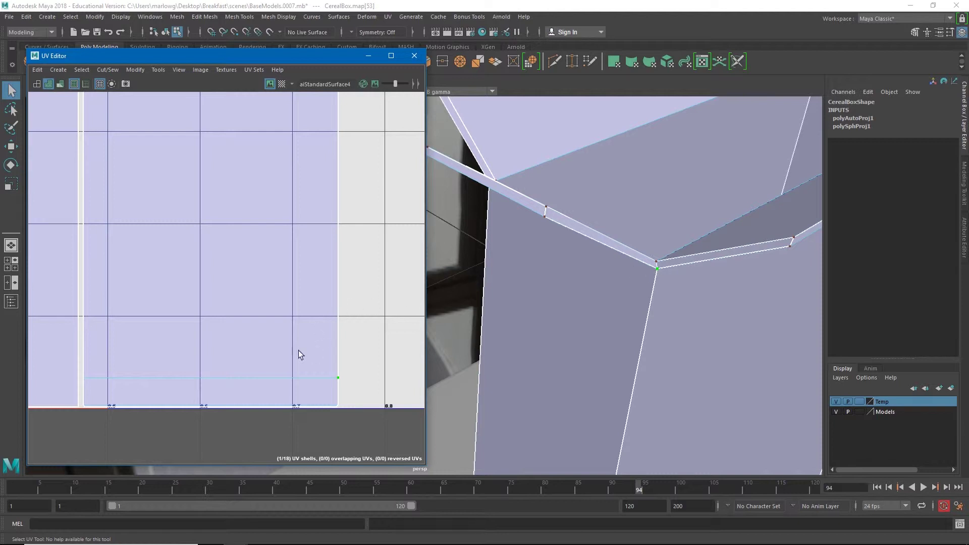
scroll(307, 350, "down", 3)
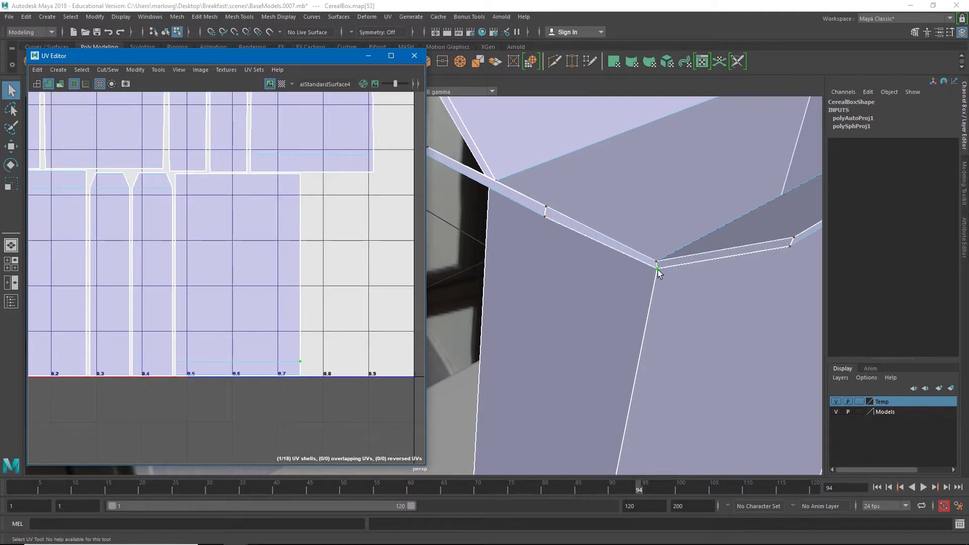
- Switch to vertex selection, select the same box corner as a vertex and trace its matching points across the UV shells
right_click_drag(298, 370, 239, 374)
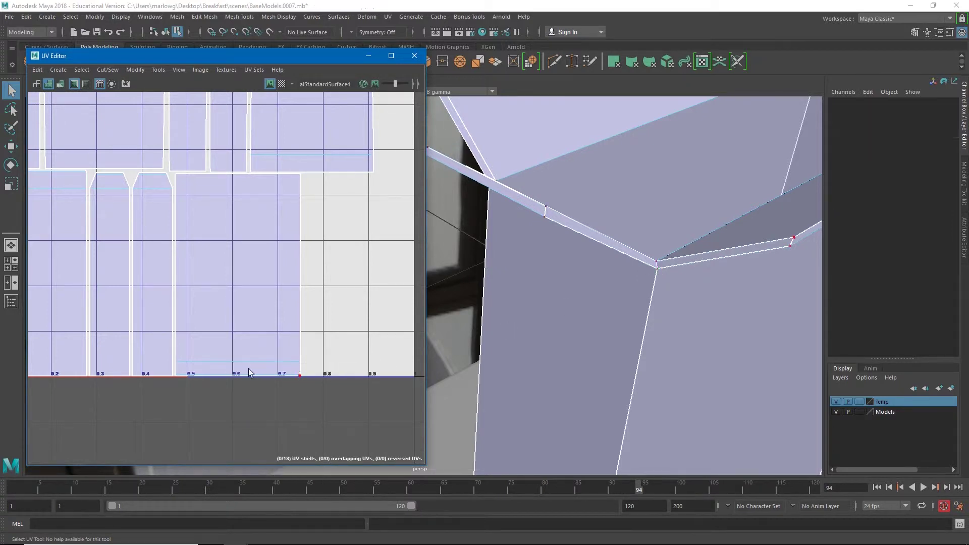
left_click(294, 367)
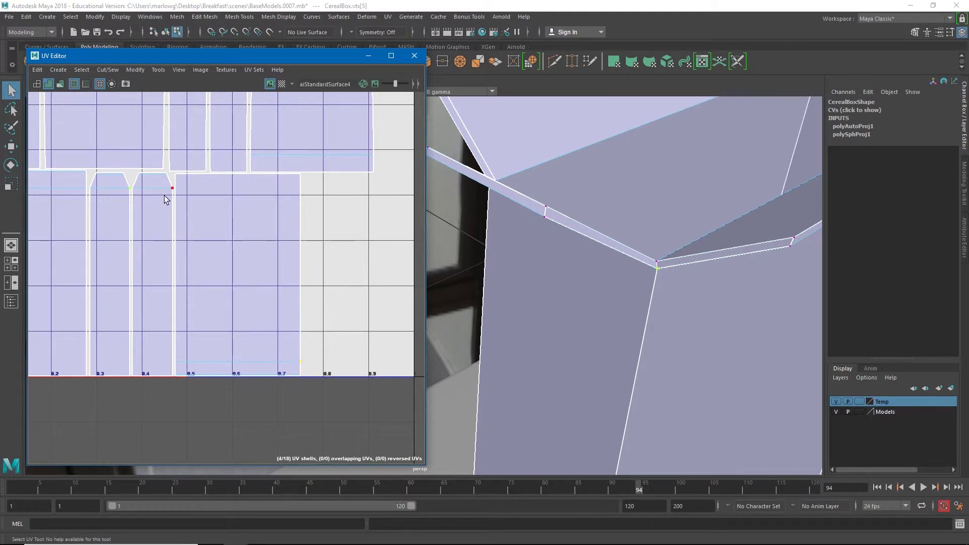
middle_click_drag(127, 190, 211, 392, "alt")
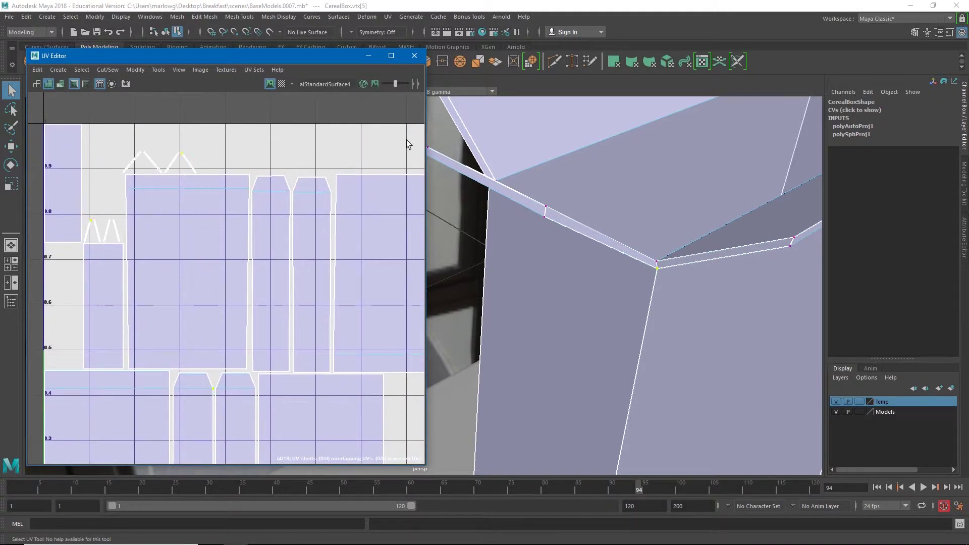
left_click(92, 221, "shift")
- Switch to edge selection and select the vertical box corner edge on the outer border of the large lower UV shell
right_click(341, 243)
right_click_drag(341, 243, 341, 215)
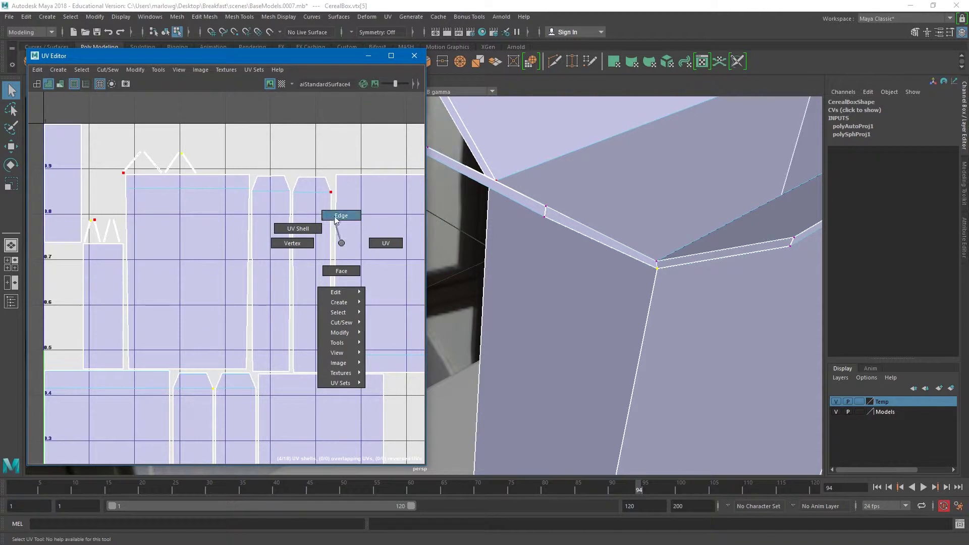
left_click(331, 230)
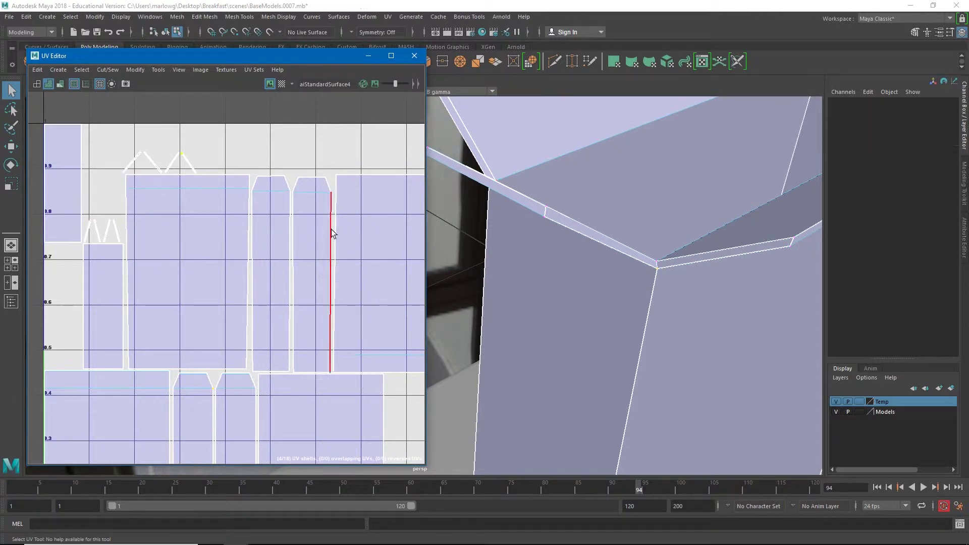
left_click(334, 256)
left_click(290, 283)
left_click(257, 410)
middle_click_drag(257, 411, 162, 147, "alt")
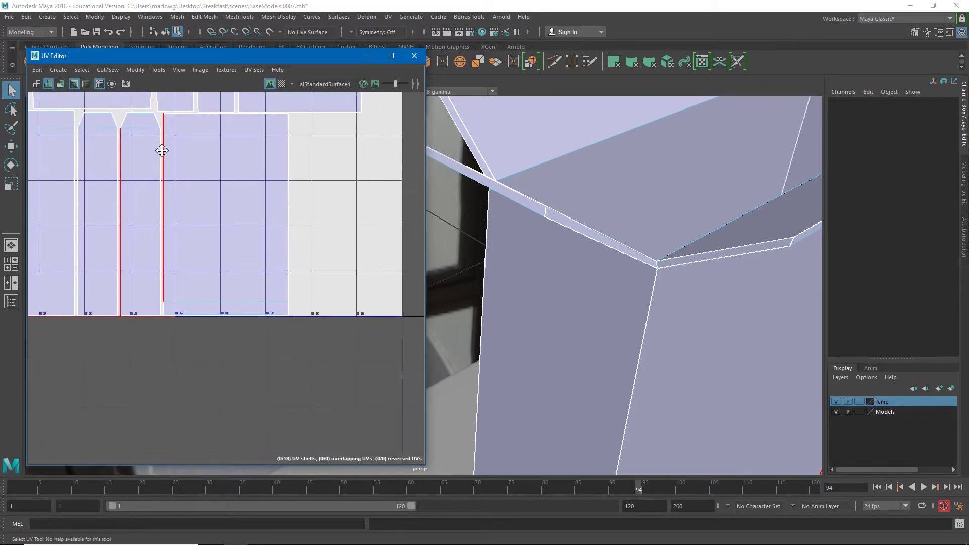
left_click(274, 208)
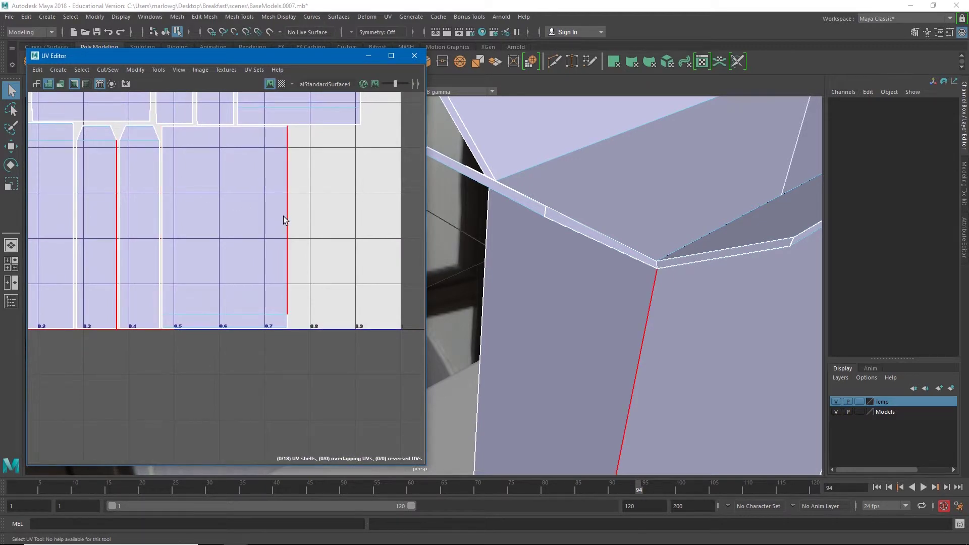
left_click(288, 214)
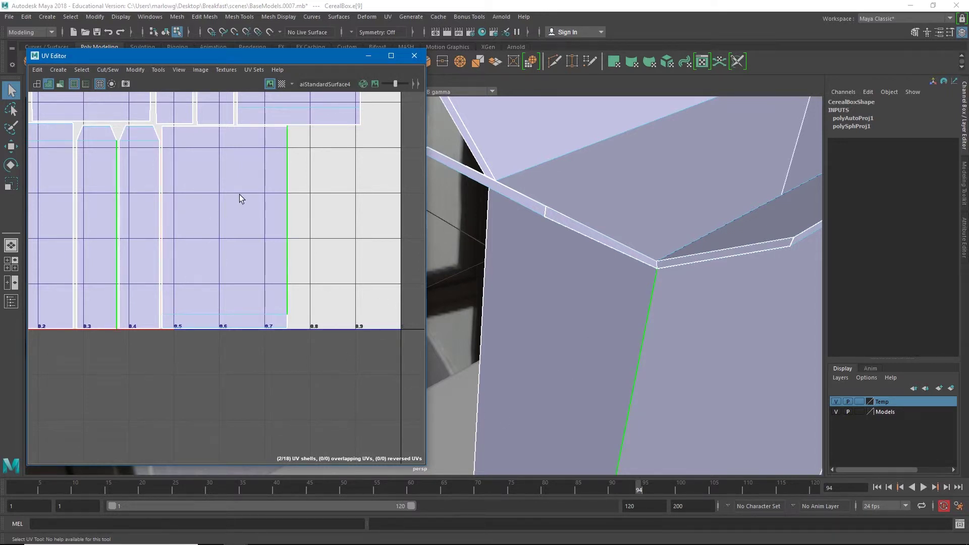
- Try to Sew the two UV shells along the selected corner edge, and undo the sew
left_click(107, 69)
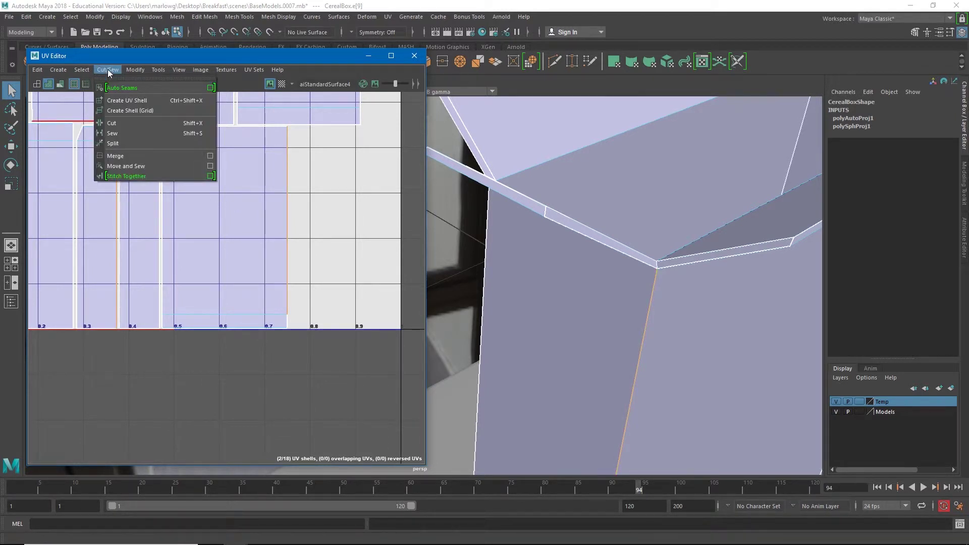
left_click(123, 134)
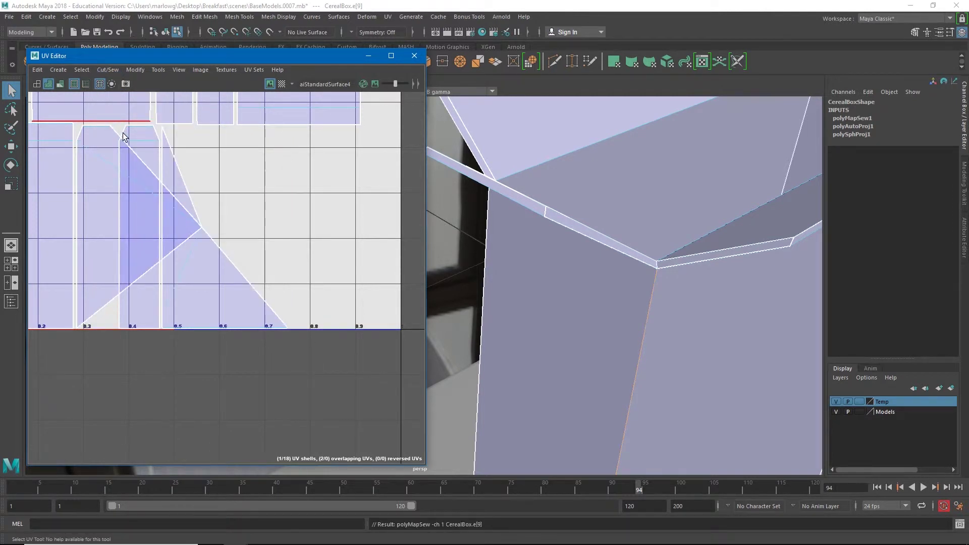
key("ctrl+z")
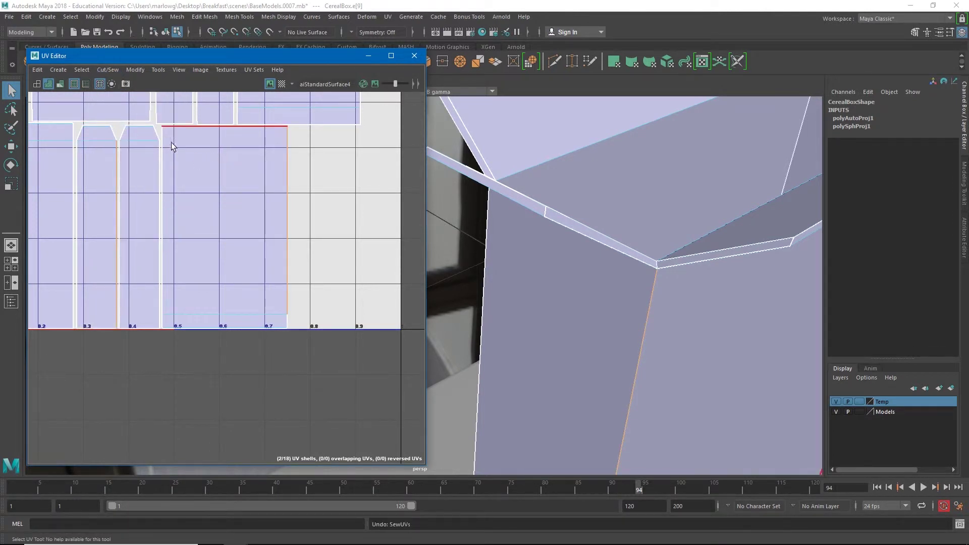
- Join the narrow side shell to the large lower shell along the selected corner edge with Stitch Together
left_click(109, 70)
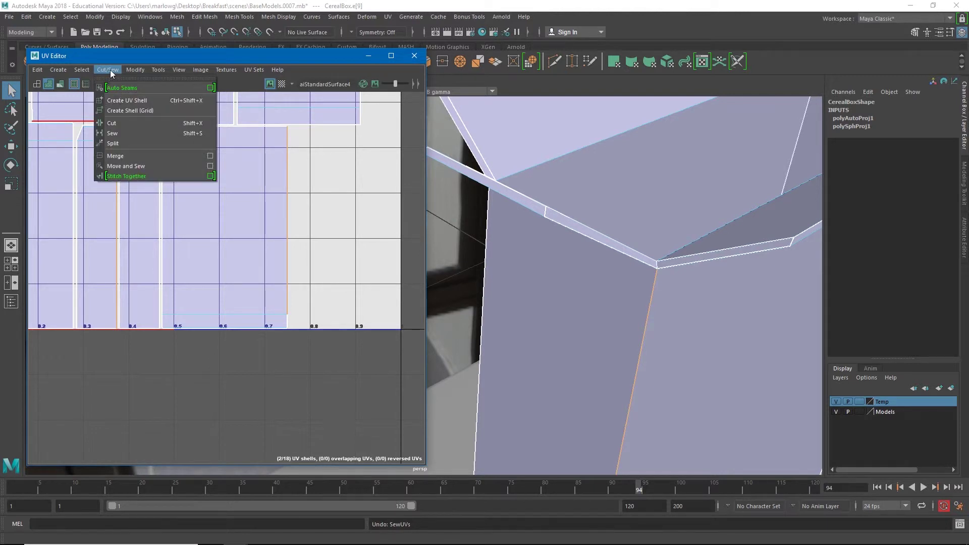
left_click(135, 175)
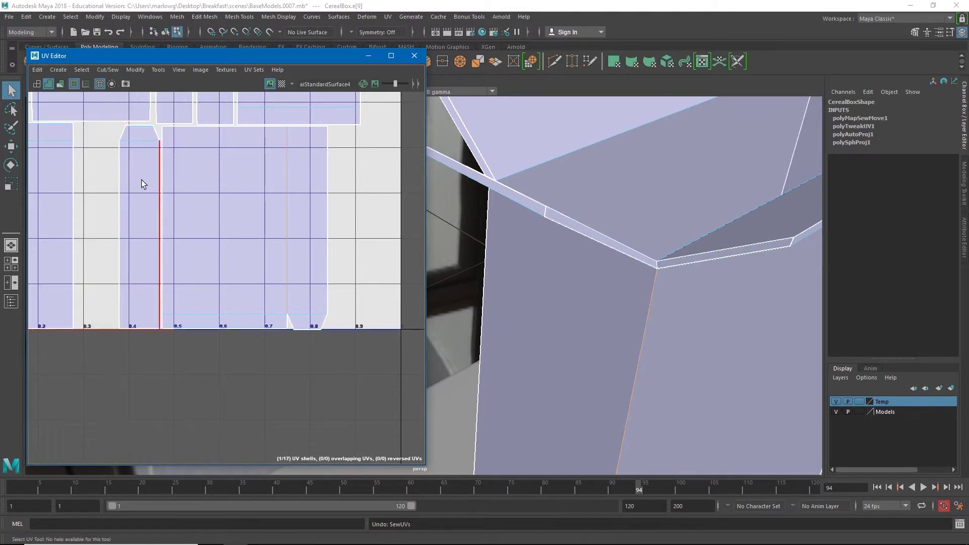
left_click(73, 199)
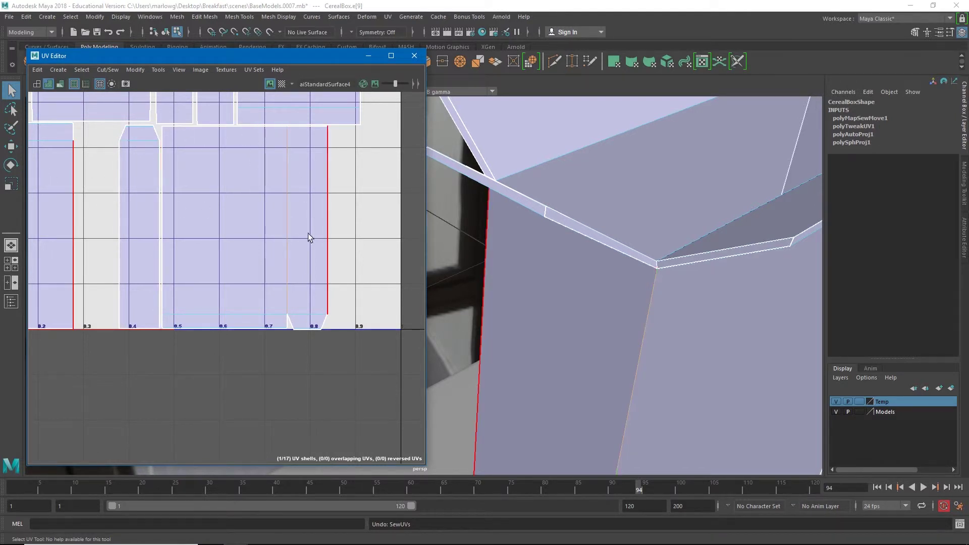
- Switch to UV Shell selection and select the whole stitched shell of the box's front and side
right_click(268, 217)
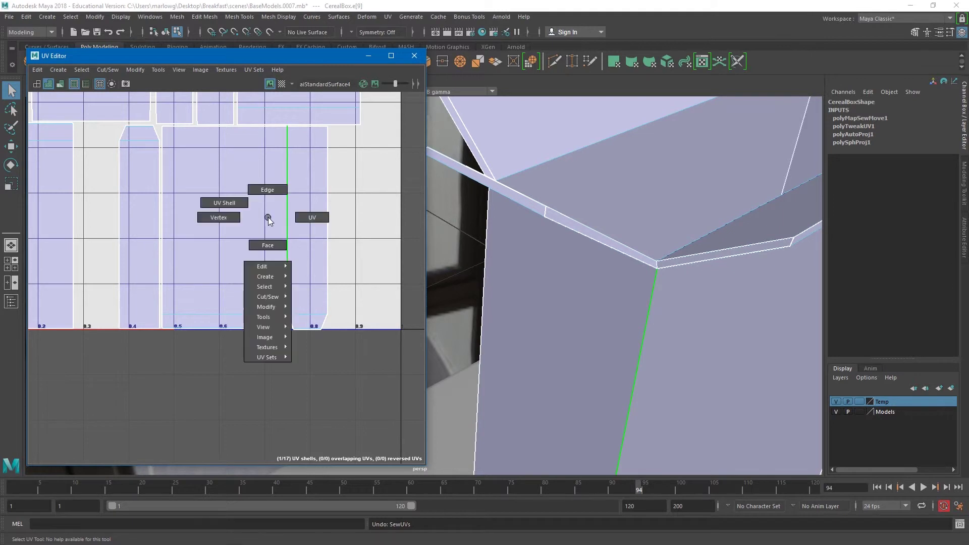
left_click(237, 201)
left_click(255, 233)
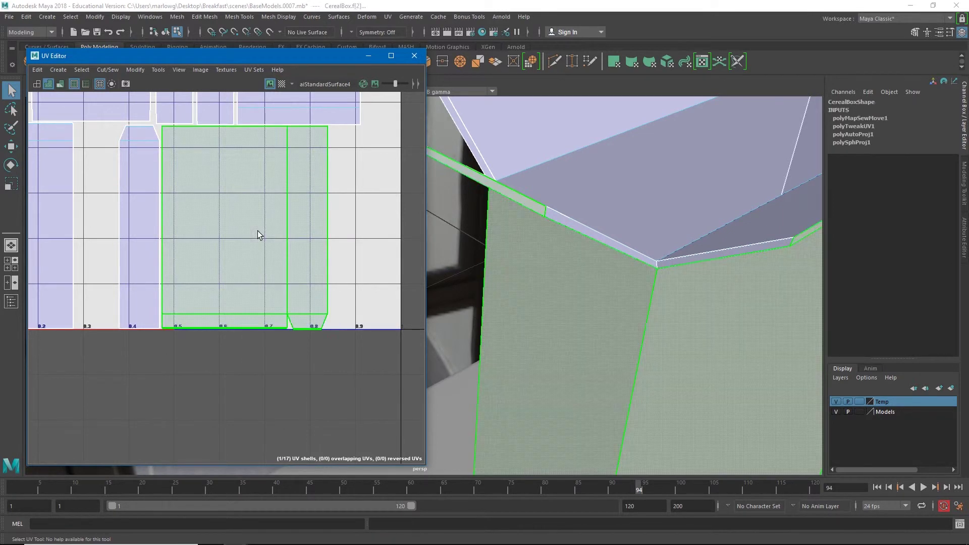
scroll(268, 233, "down", 5)
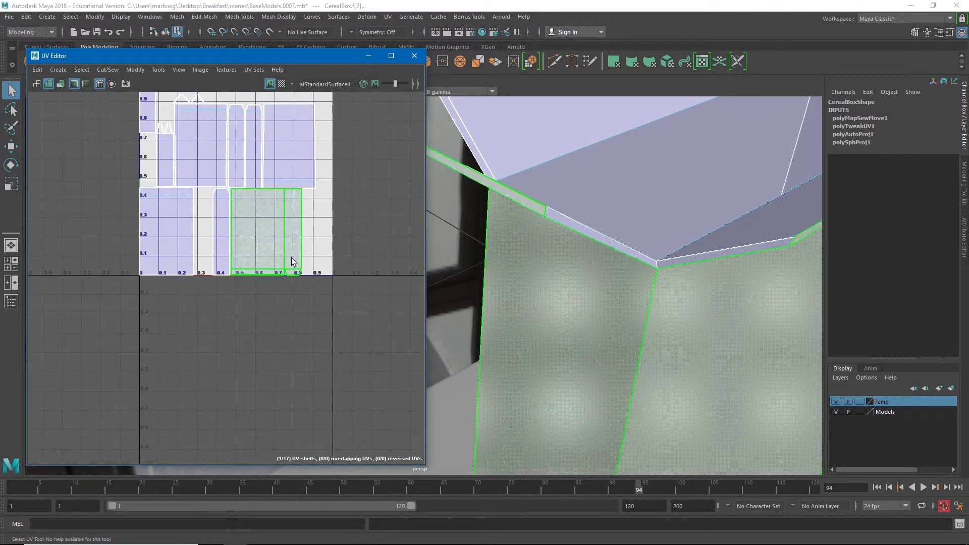
left_click(292, 246)
left_click(205, 220)
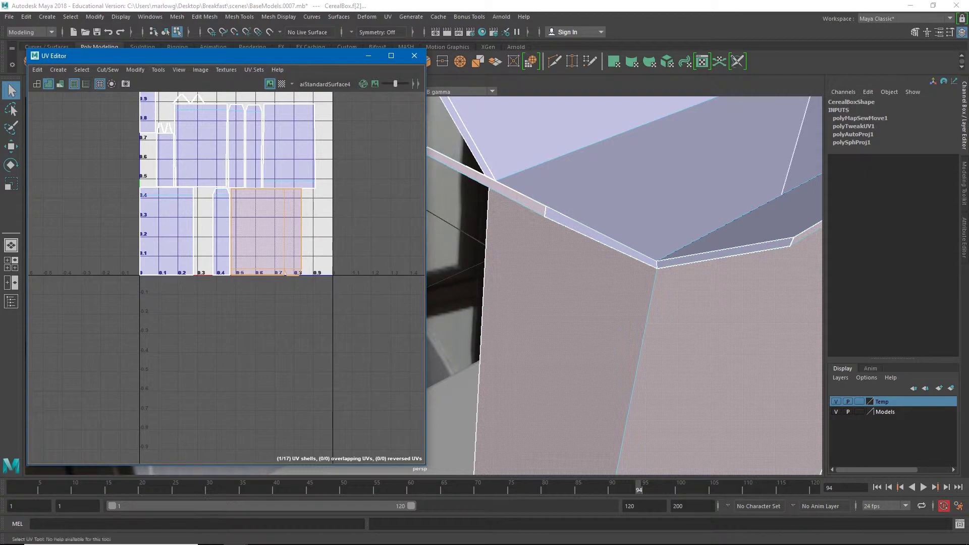
- Show the UV Toolkit and dock it beside the UV layout in the UV Editor window
left_click_drag(730, 195, 510, 58)
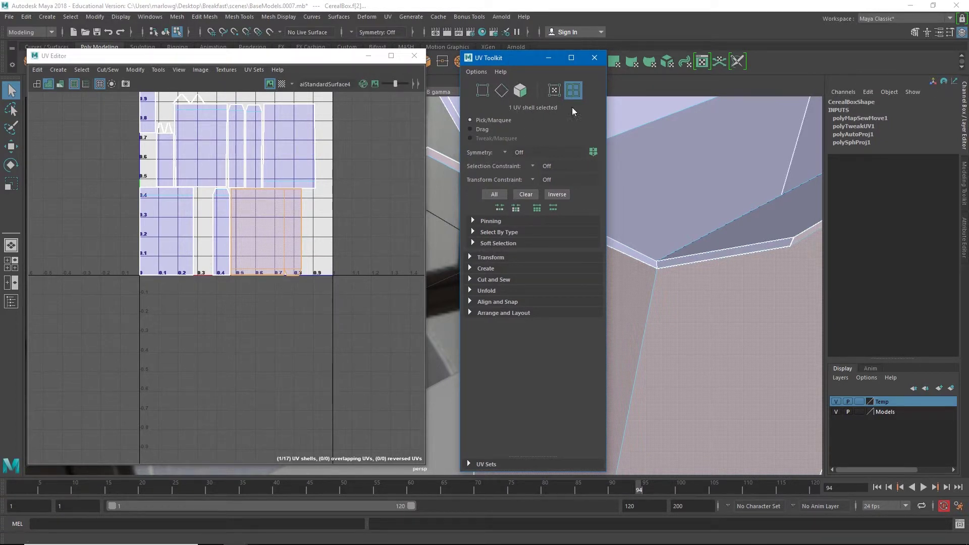
left_click(599, 60)
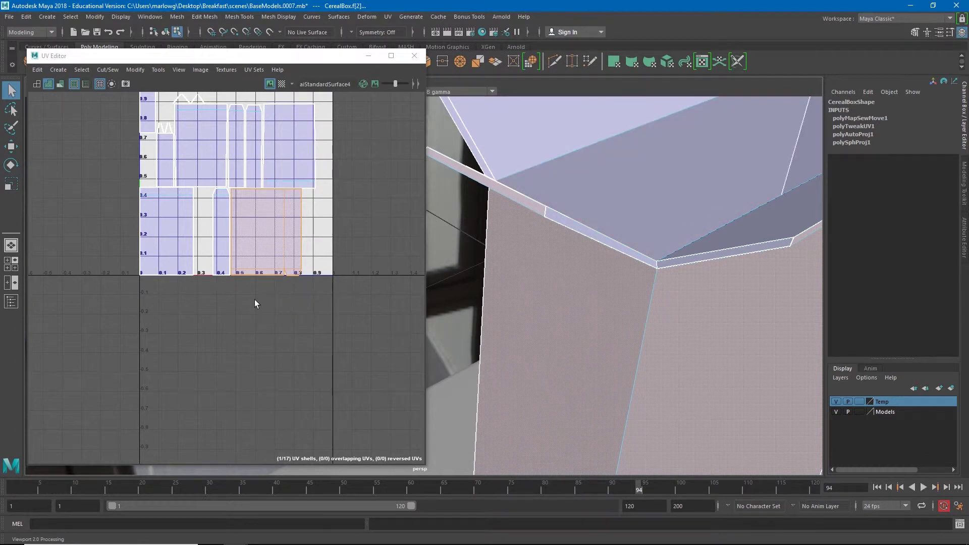
left_click(157, 71)
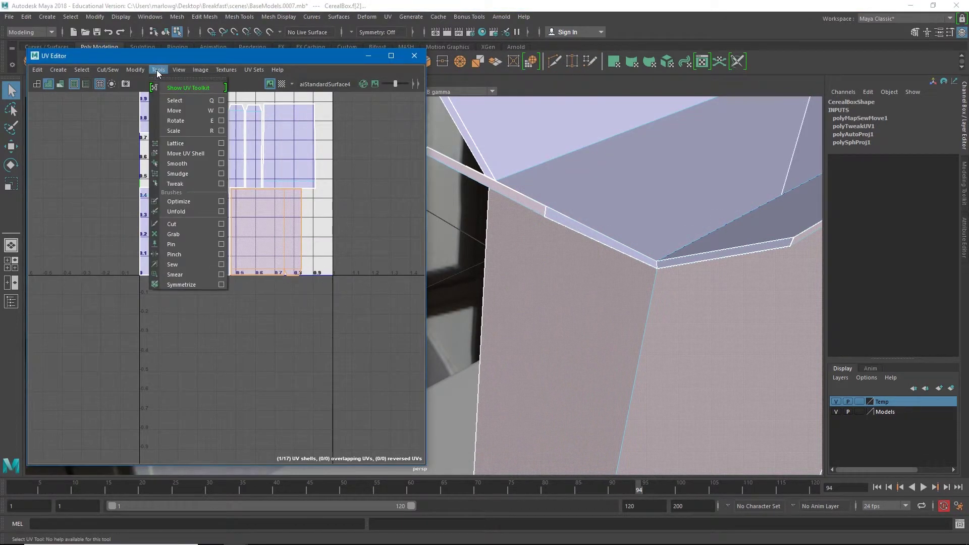
left_click(174, 89)
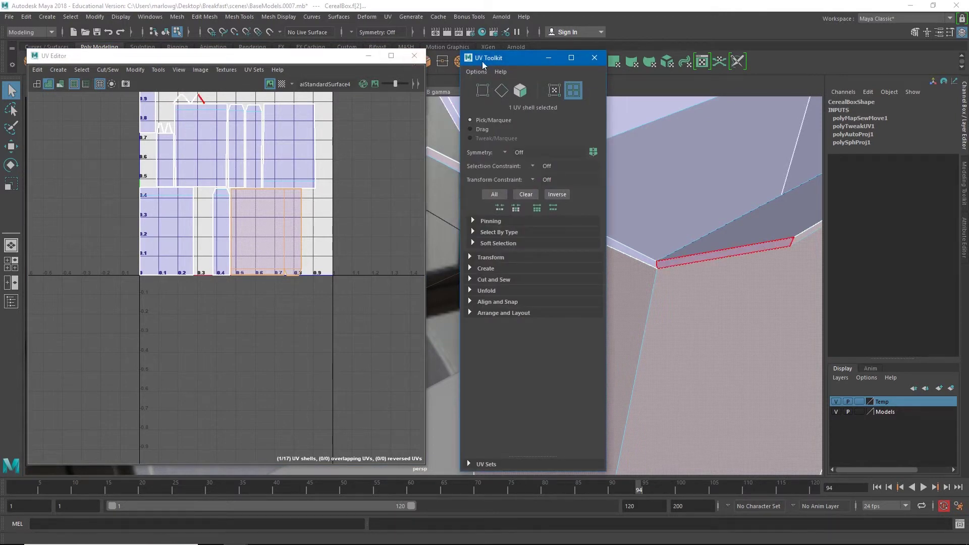
left_click_drag(486, 59, 423, 85)
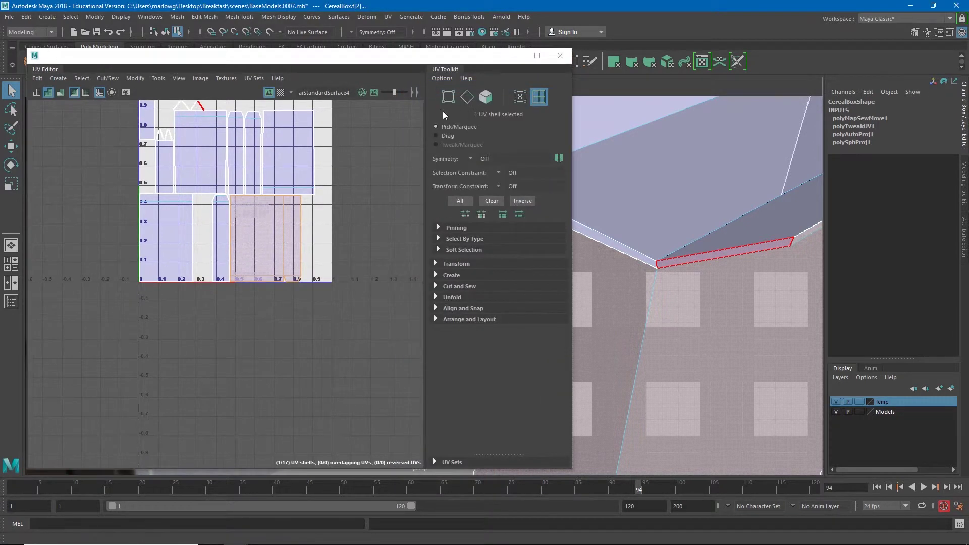
- Move and shorten the UV Editor window to free the model view, and expand the Cut and Sew tools
left_click_drag(367, 63, 420, 64)
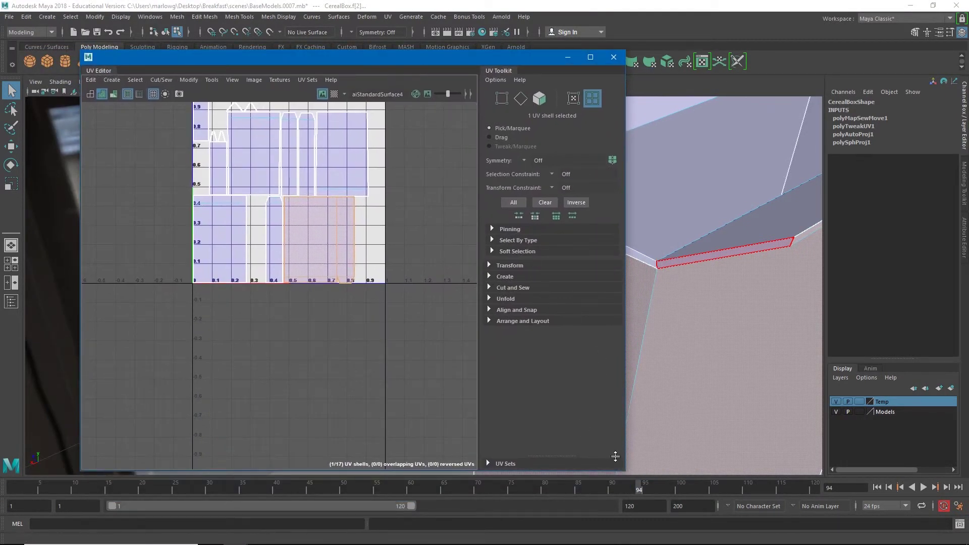
left_click_drag(625, 473, 626, 347)
middle_click_drag(381, 257, 383, 329, "alt")
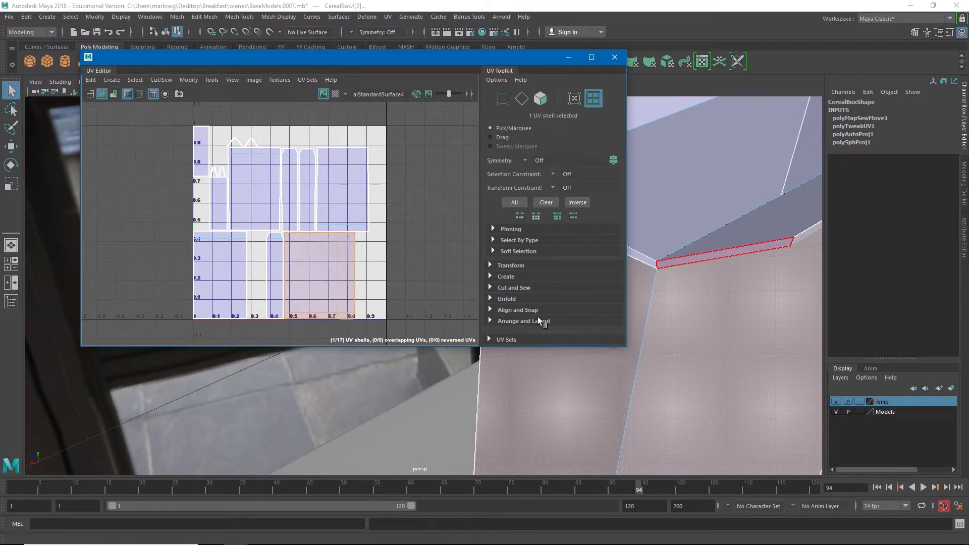
left_click_drag(544, 347, 543, 382)
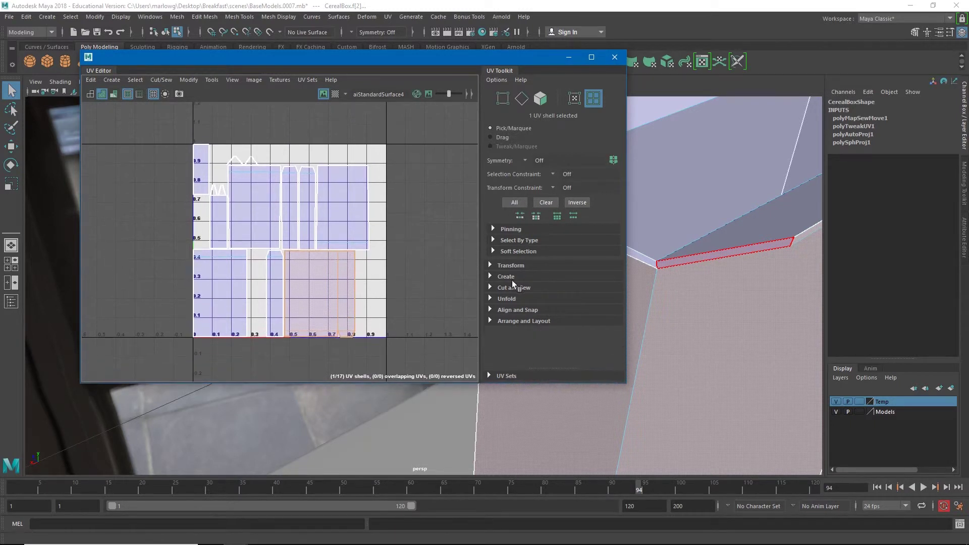
left_click(488, 286)
scroll(538, 328, "down", 2)
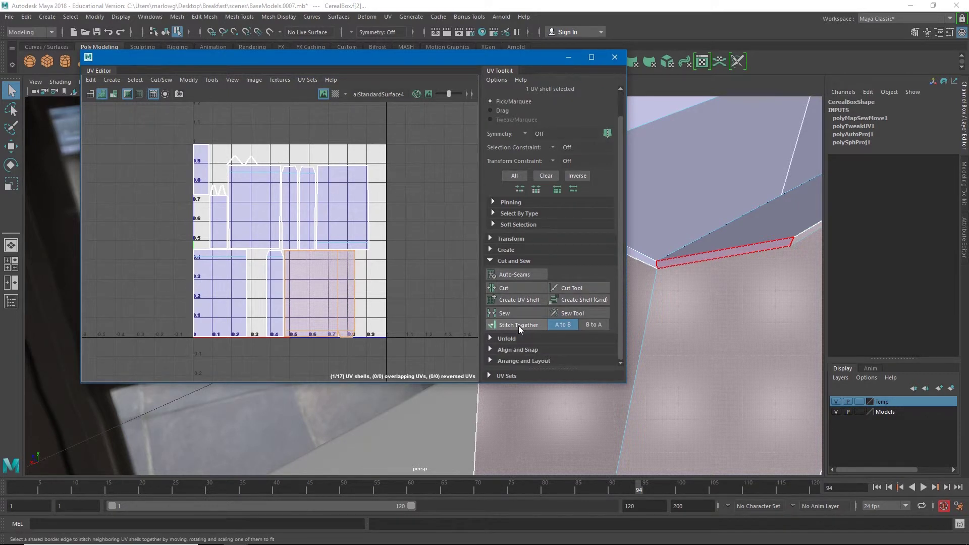
- Cut the stitched shell along the vertical edge between the large panel and the narrow side panel
left_click(330, 315)
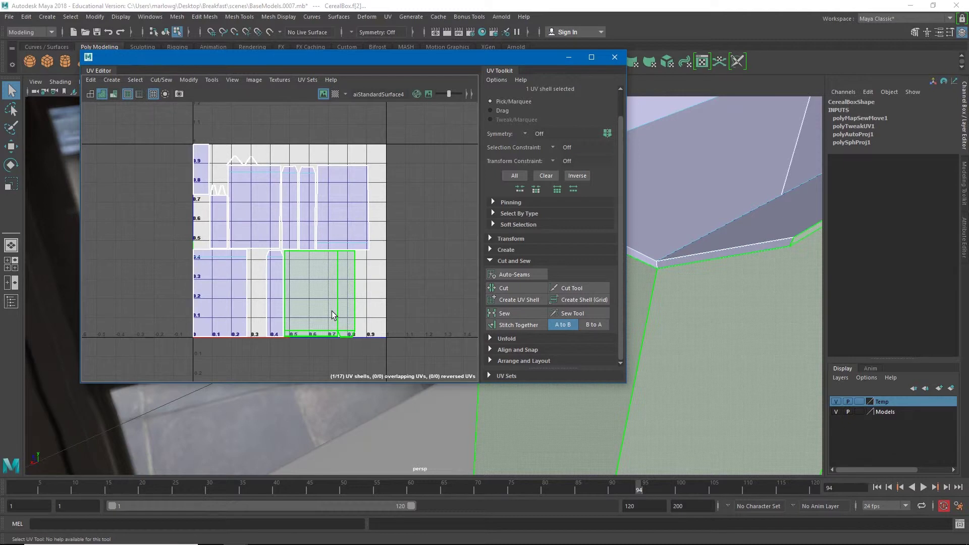
right_click(331, 314)
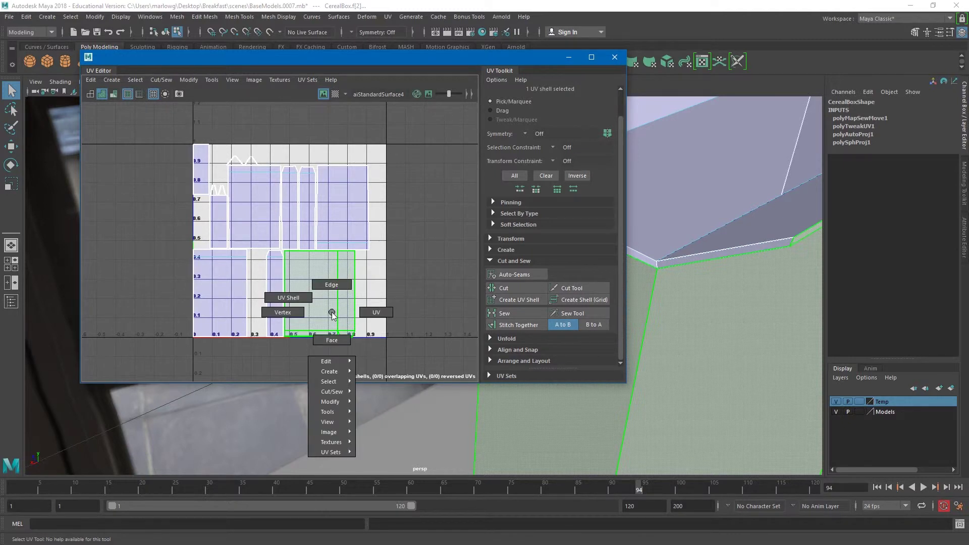
left_click(331, 285)
left_click(338, 298)
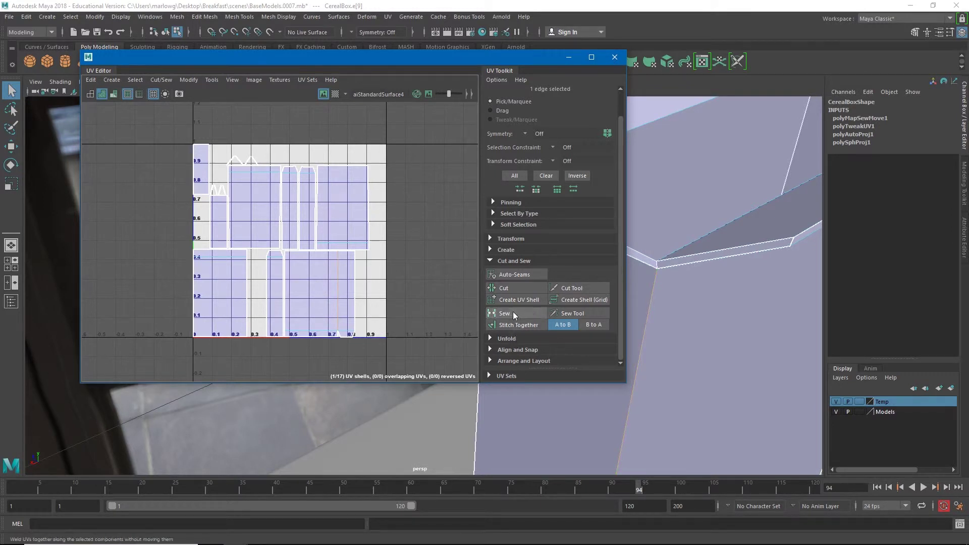
left_click(508, 292)
- Select the cut-off narrow side shell, move it outside the UV square, and undo the move
right_click(314, 298)
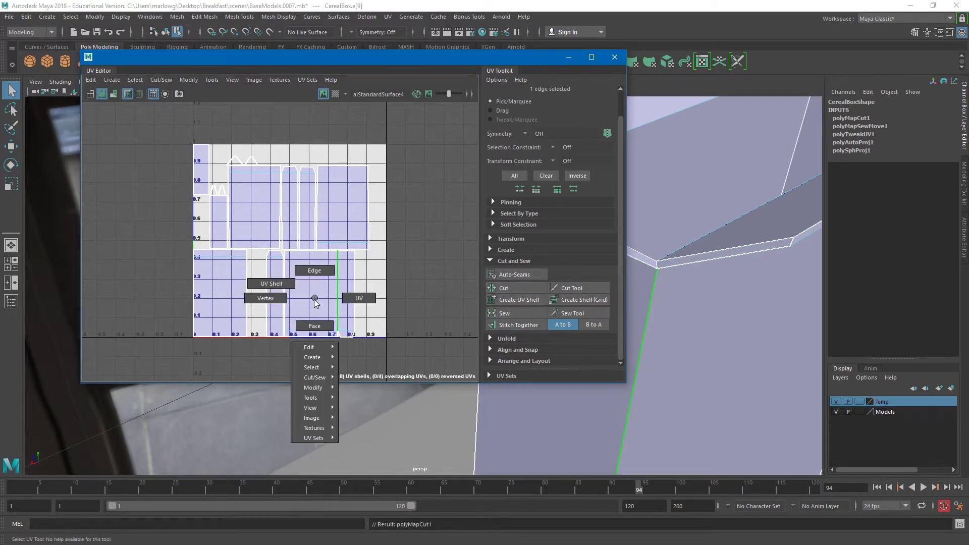
mouse_move(289, 292)
right_mouse_down()
mouse_move(272, 299)
mouse_move(281, 284)
right_mouse_up()
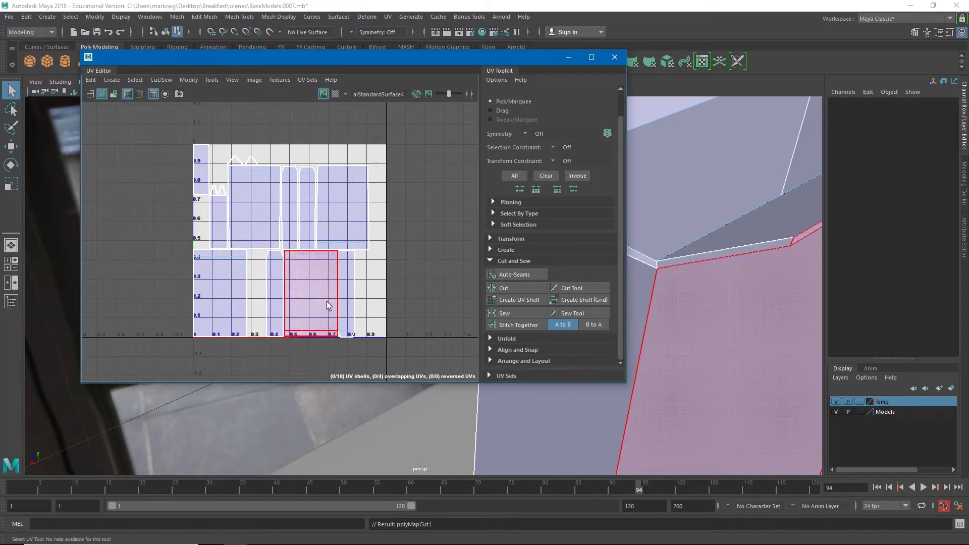
left_click(345, 300)
key("w")
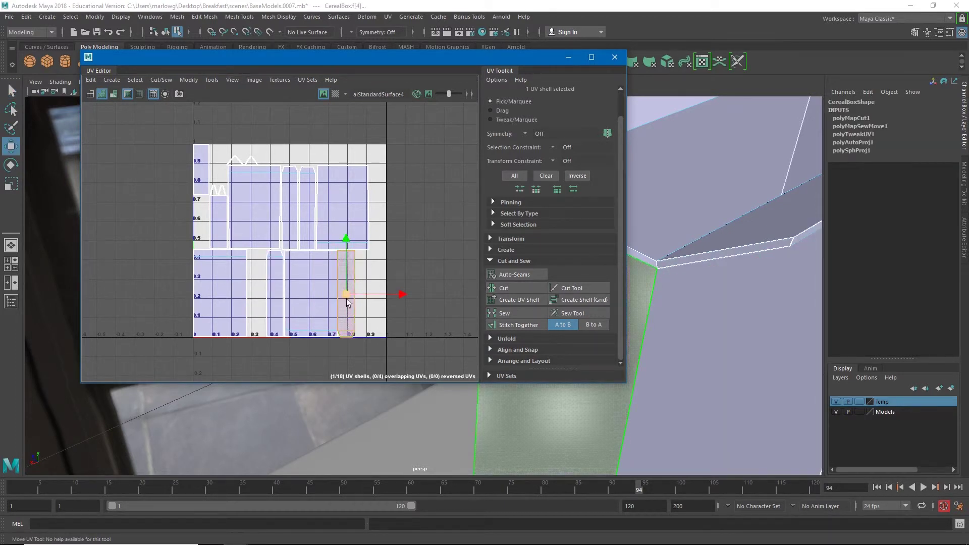
left_click_drag(346, 299, 401, 302)
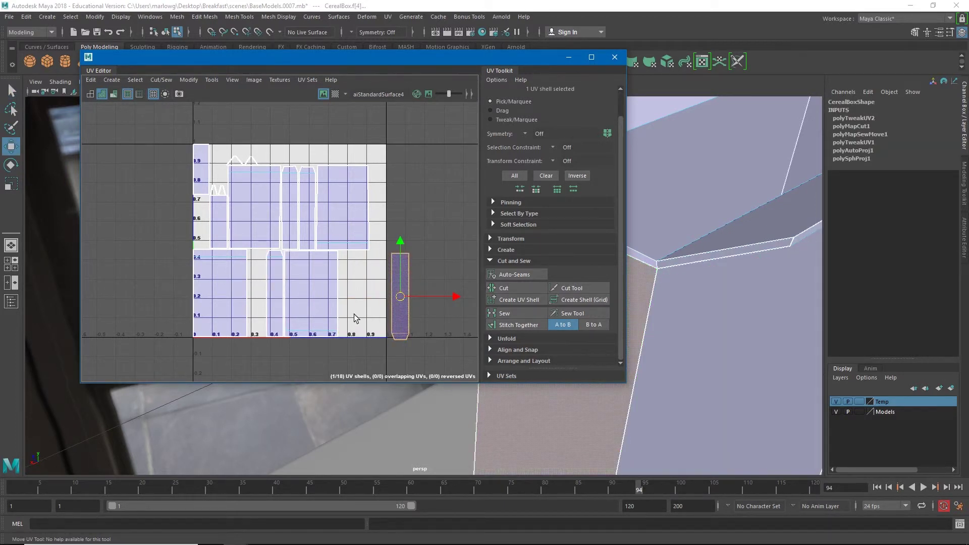
key("ctrl+z")
- Select the cut vertical edge again and rejoin the two shells with Stitch Together
right_click_drag(339, 317, 339, 298)
left_click(338, 316)
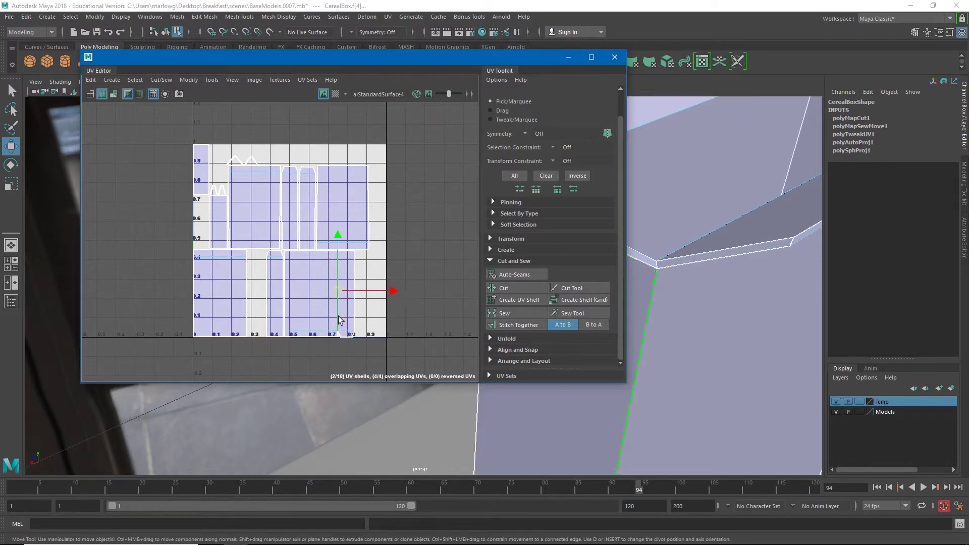
left_click(517, 324)
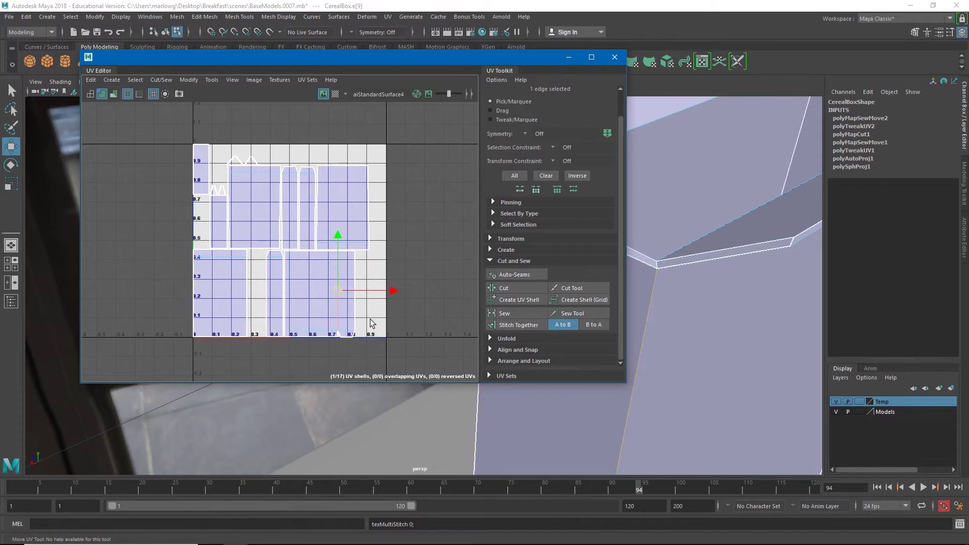
- Stitch the other large panel to the outer vertical edge of the narrow side panel
left_click(355, 323)
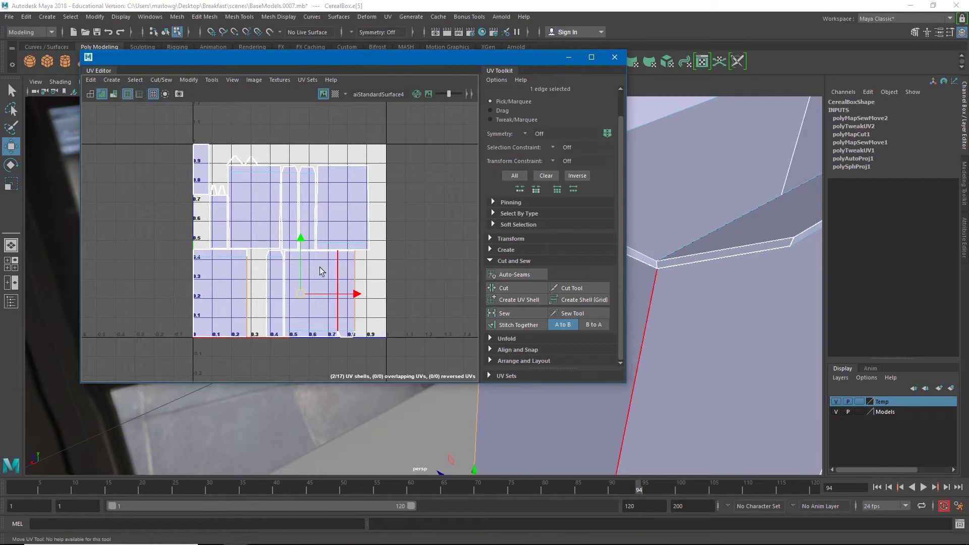
scroll(338, 287, "up", 3)
middle_click_drag(337, 288, 350, 195, "alt")
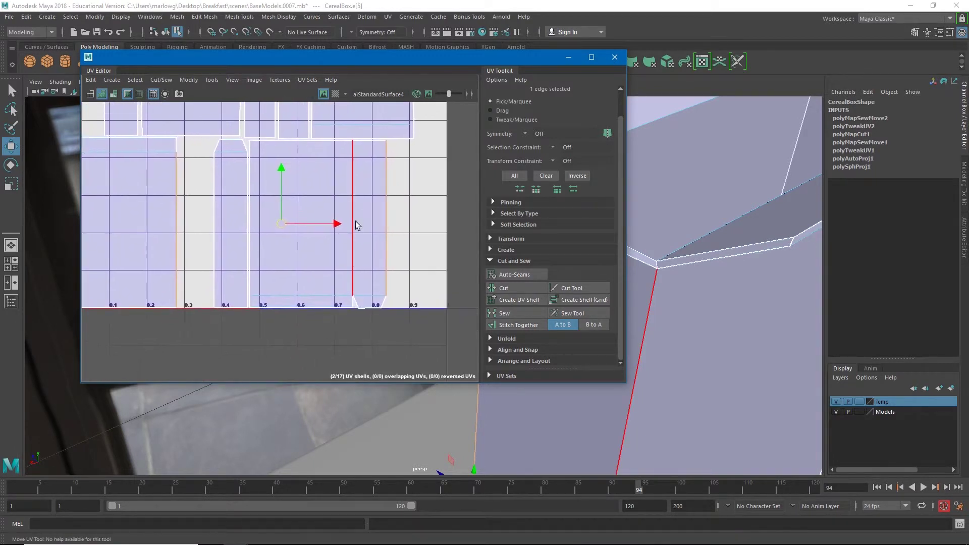
left_click(528, 327)
- Stitch the remaining narrow side panel to the combined shell along their shared vertical edge
scroll(366, 265, "down", 2)
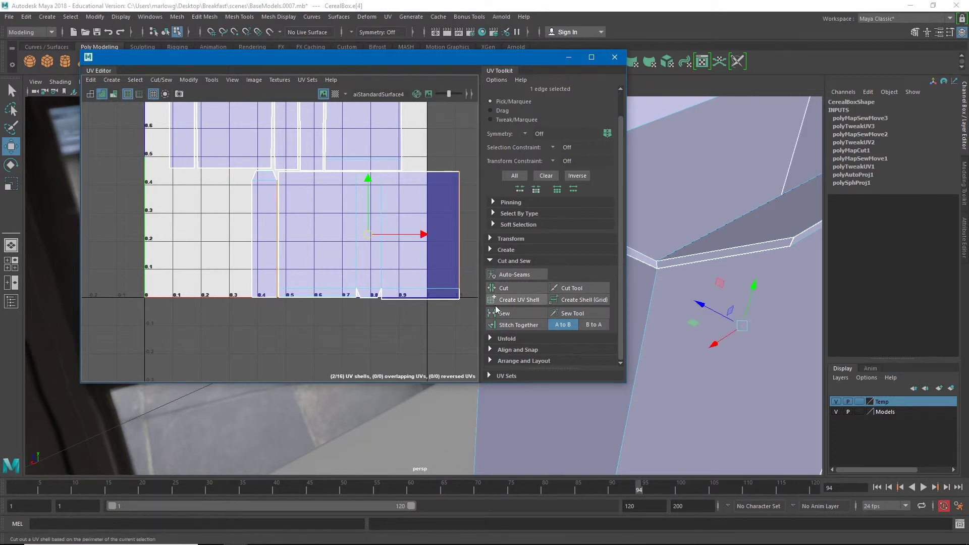
left_click(523, 326)
scroll(376, 278, "down", 3)
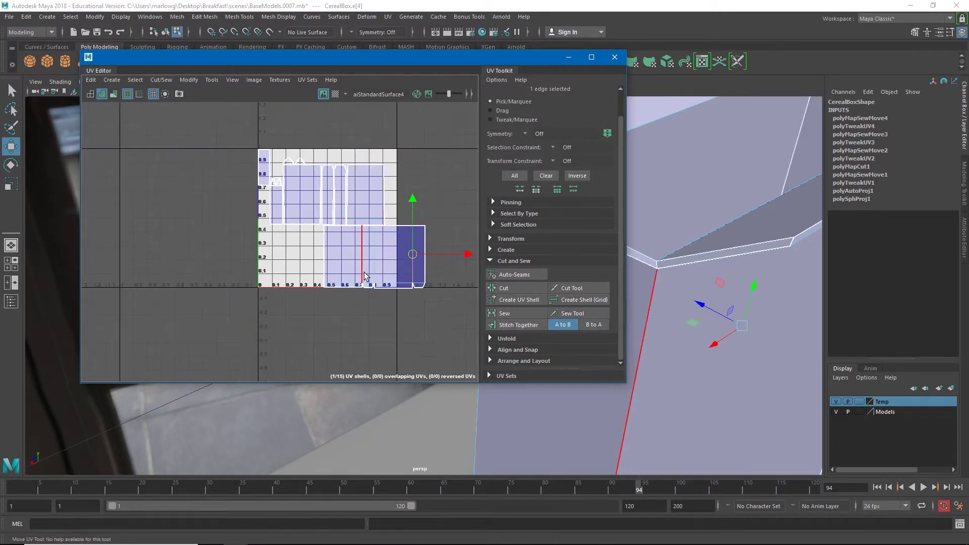
- Switch to UV Shell selection, select the combined four-panel shell, and check its faces on the box model
right_click(385, 278)
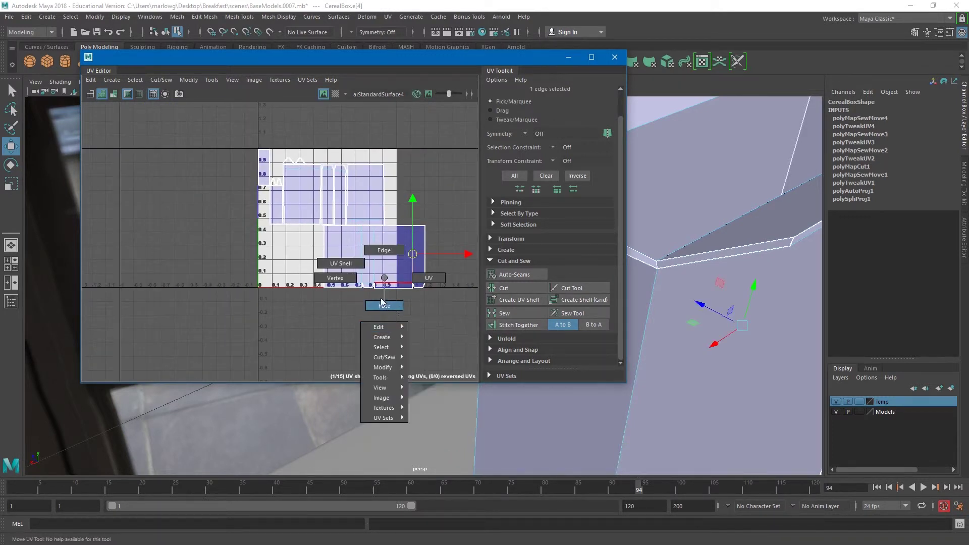
left_click(342, 263)
left_click(381, 271)
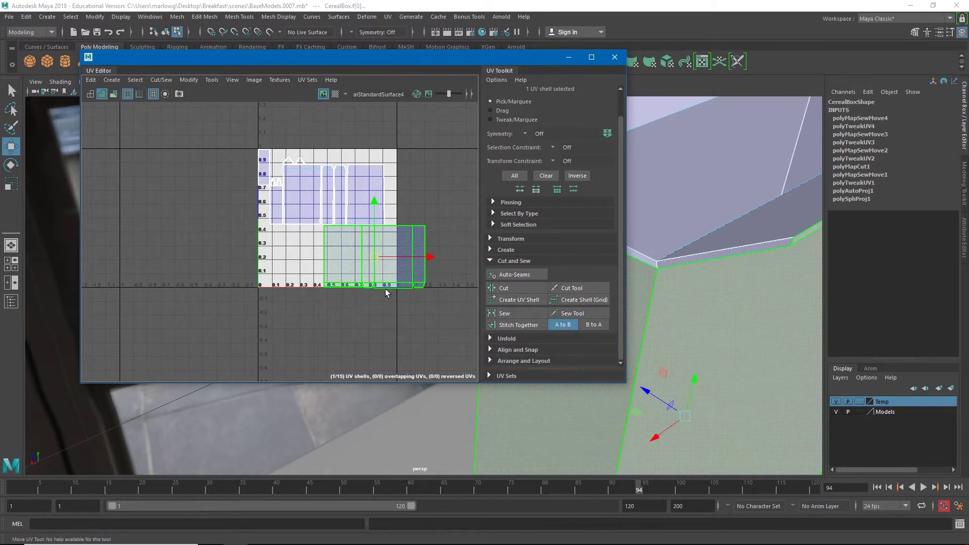
scroll(726, 323, "down", 5)
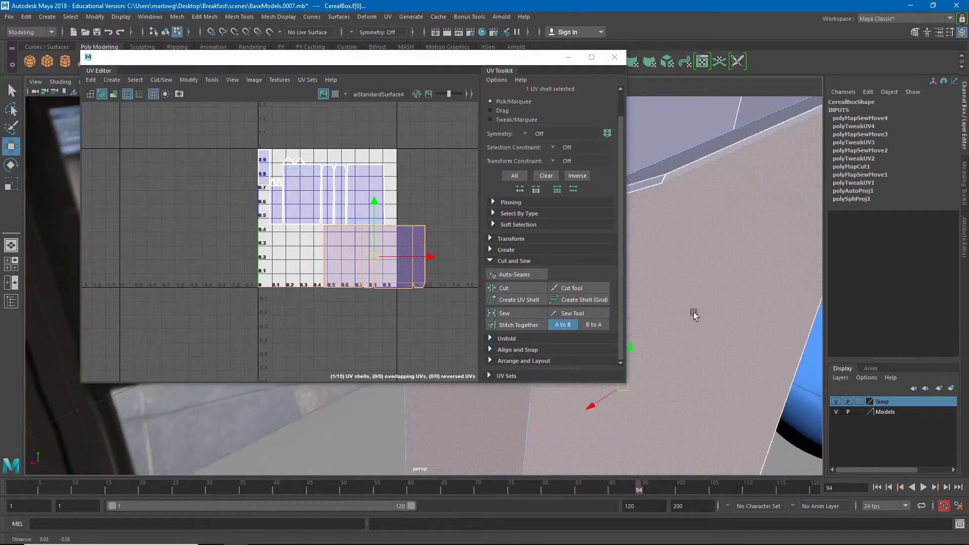
left_click_drag(650, 313, 726, 356, "alt")
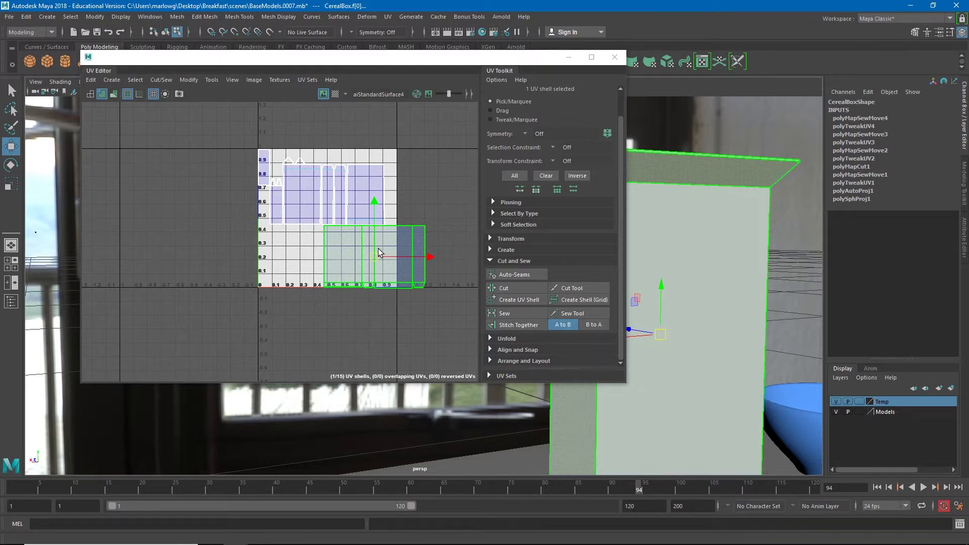
- Rotate the combined shell in 90-degree steps until its flaps point up, and move it below the 0–1 UV square
scroll(434, 256, "down", 1)
left_click(510, 238)
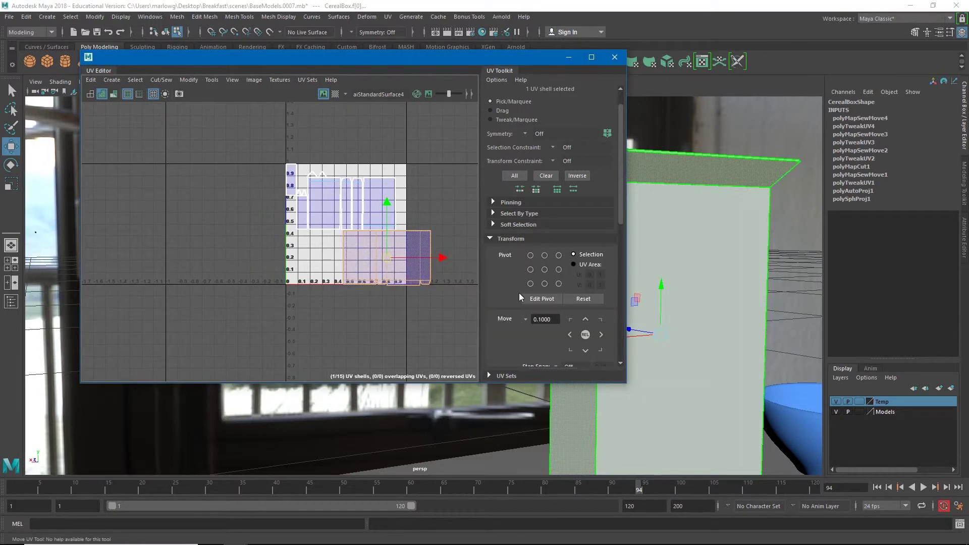
scroll(519, 293, "down", 3)
scroll(516, 298, "down", 1)
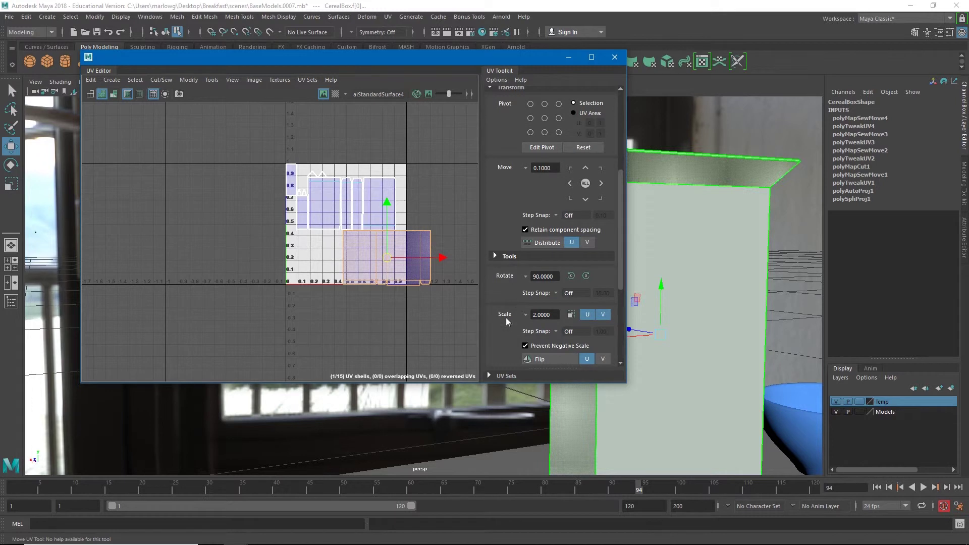
left_click(572, 276)
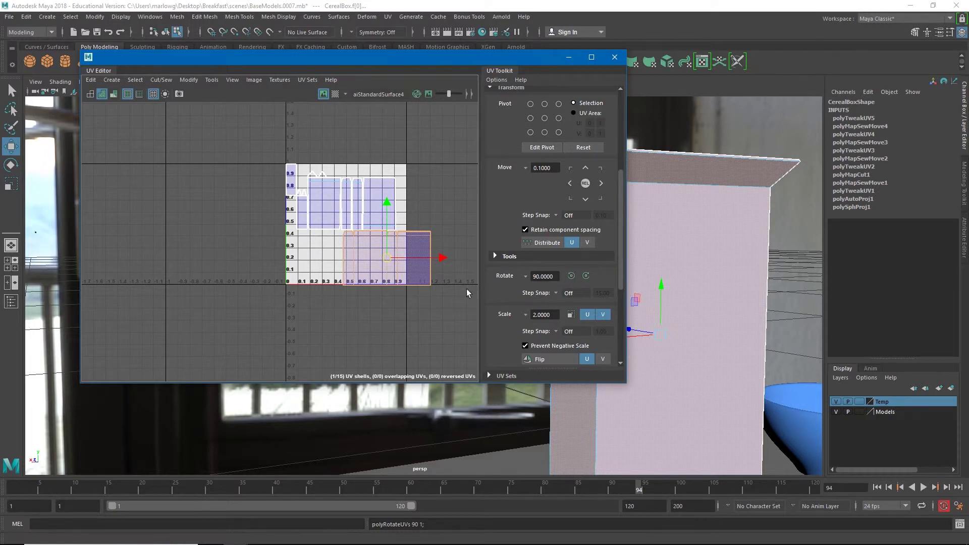
key("ctrl+z")
left_click_drag(348, 290, 334, 337)
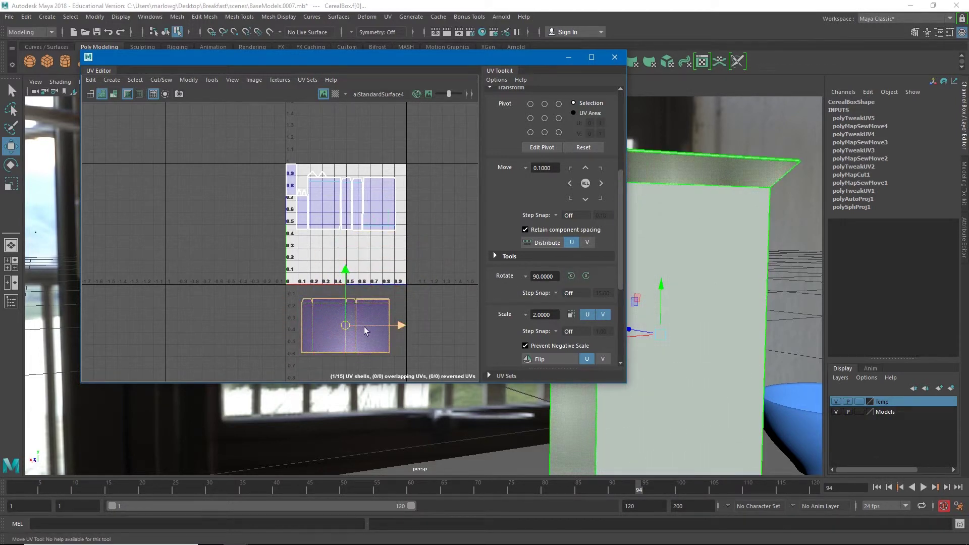
- Select the lower edge of the last large panel in the combined shell and stitch the matching narrow end-face shell to it
right_click(363, 327)
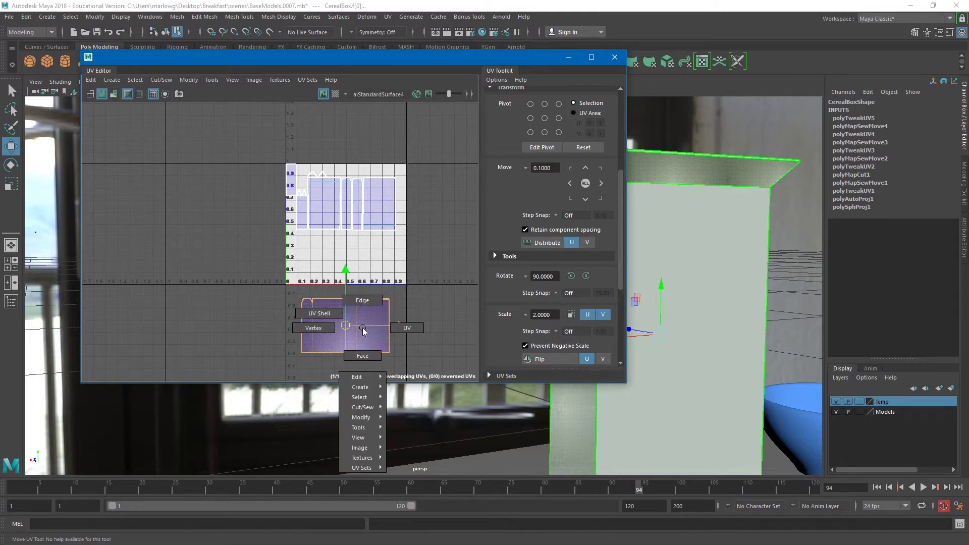
left_click(363, 300)
left_click(372, 352)
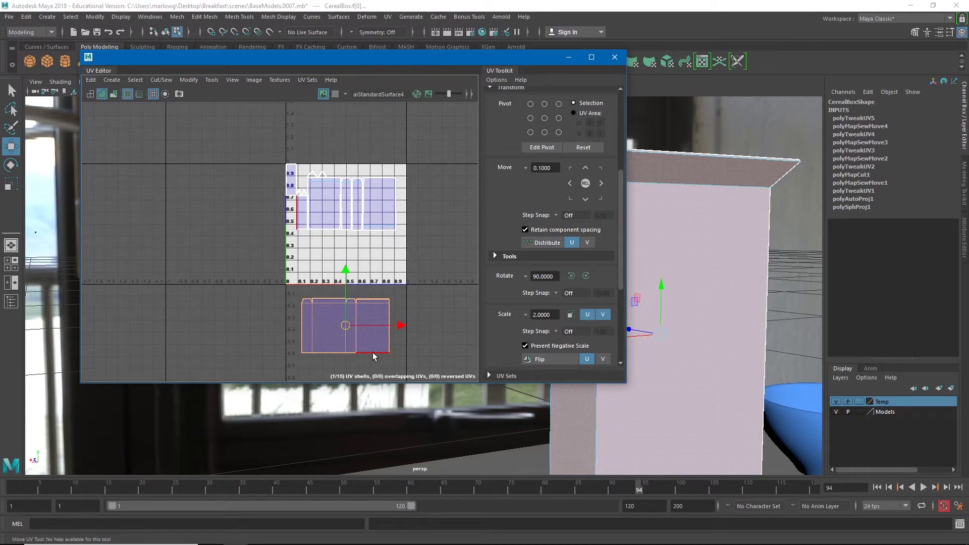
left_click(372, 352)
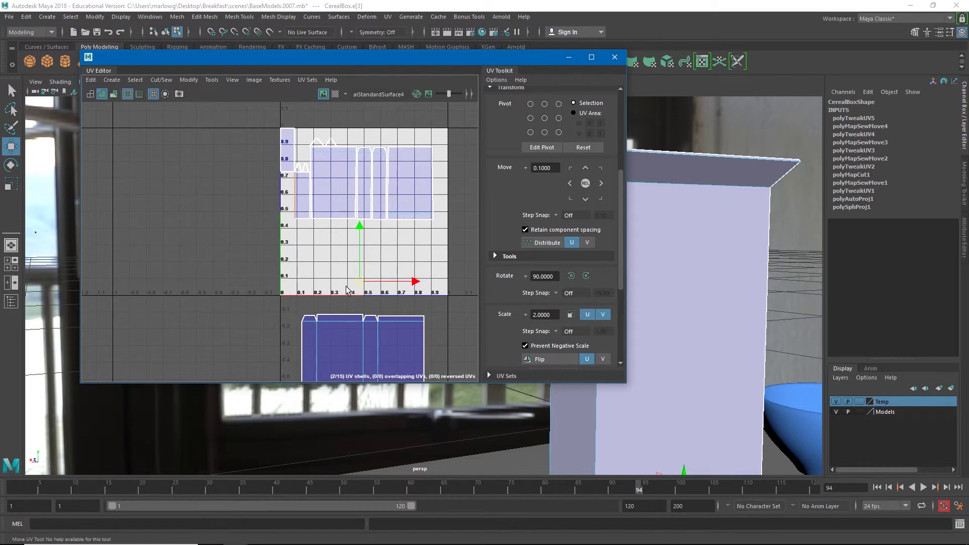
scroll(345, 272, "up", 2)
middle_click_drag(345, 271, 319, 235, "alt")
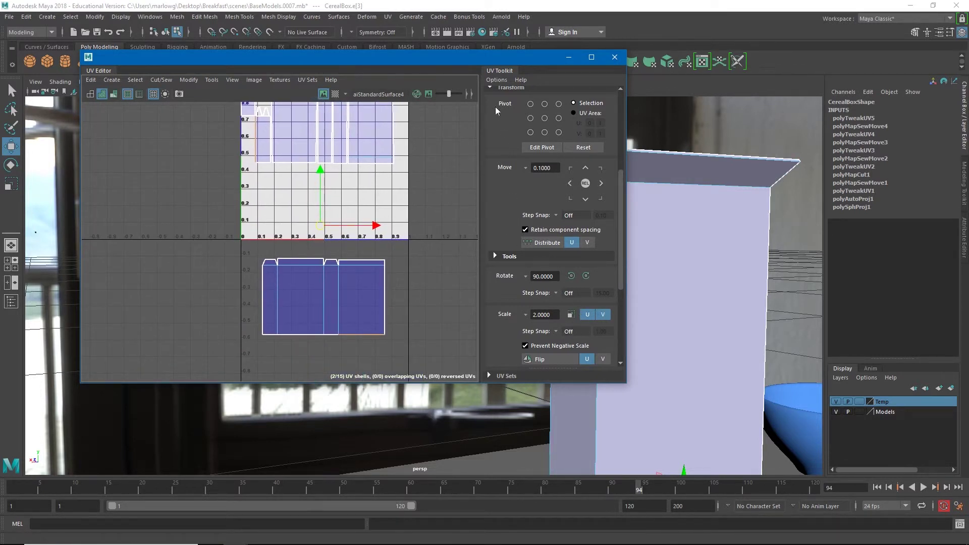
left_click(489, 89)
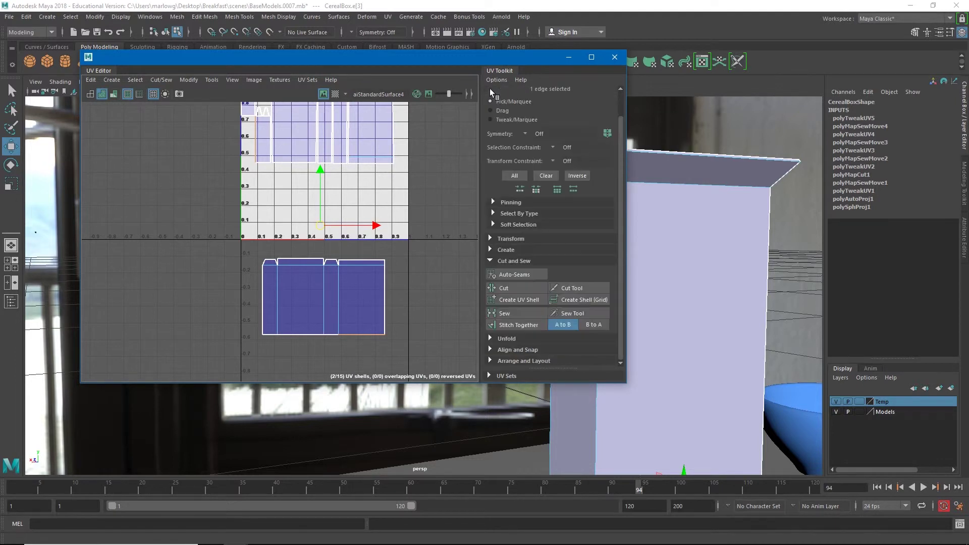
left_click(520, 326)
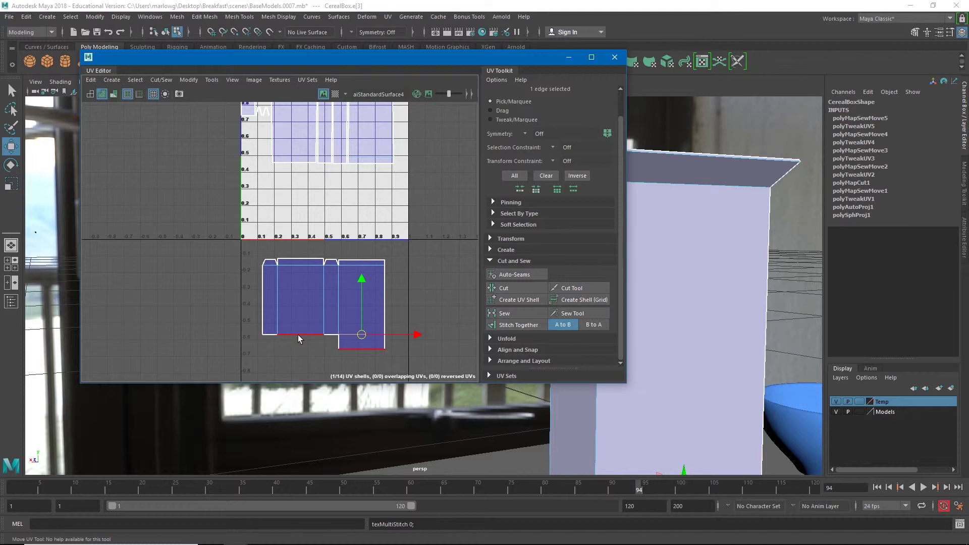
- Try to Sew the end face's short side edge to the neighbouring narrow panel's lower edge, and undo the sew
left_click(344, 343)
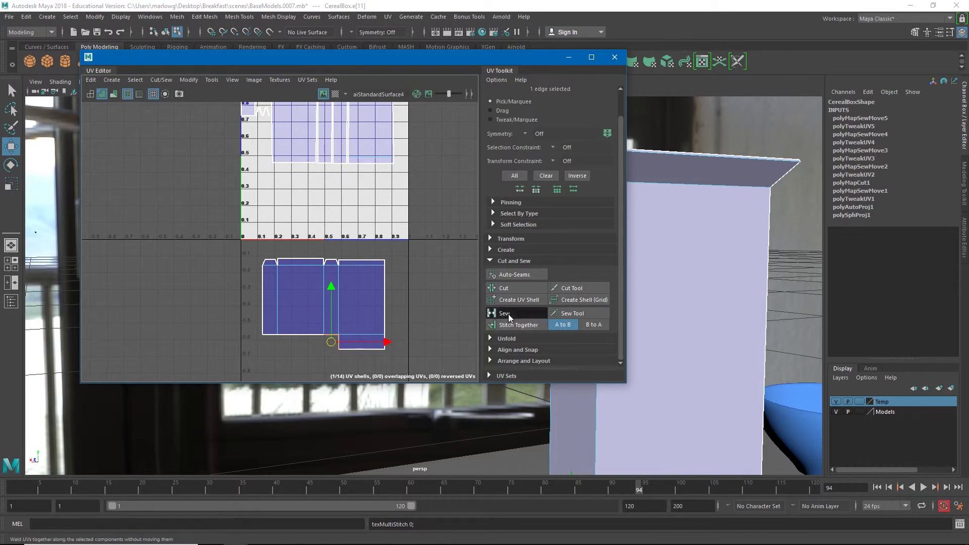
left_click(507, 314)
scroll(336, 340, "up", 3)
scroll(337, 341, "up", 2)
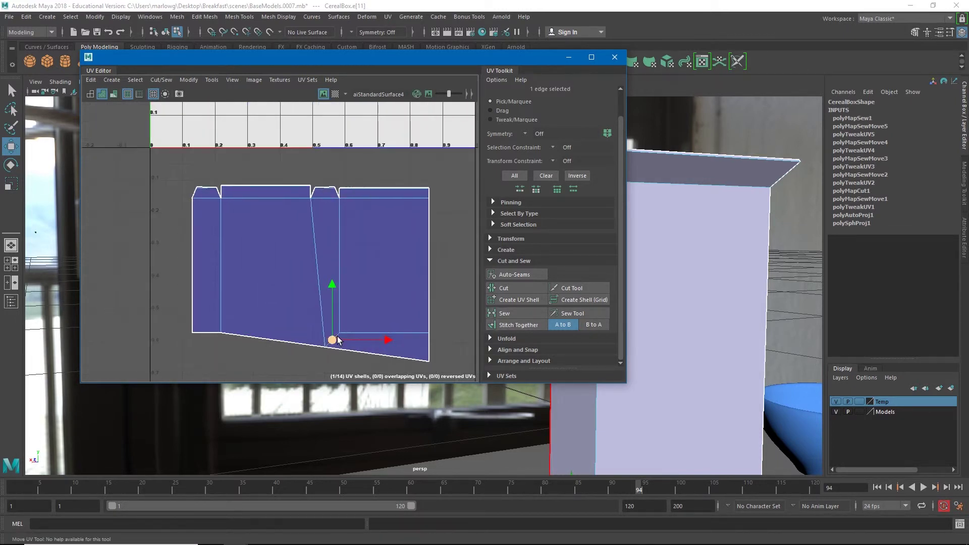
key("ctrl+z")
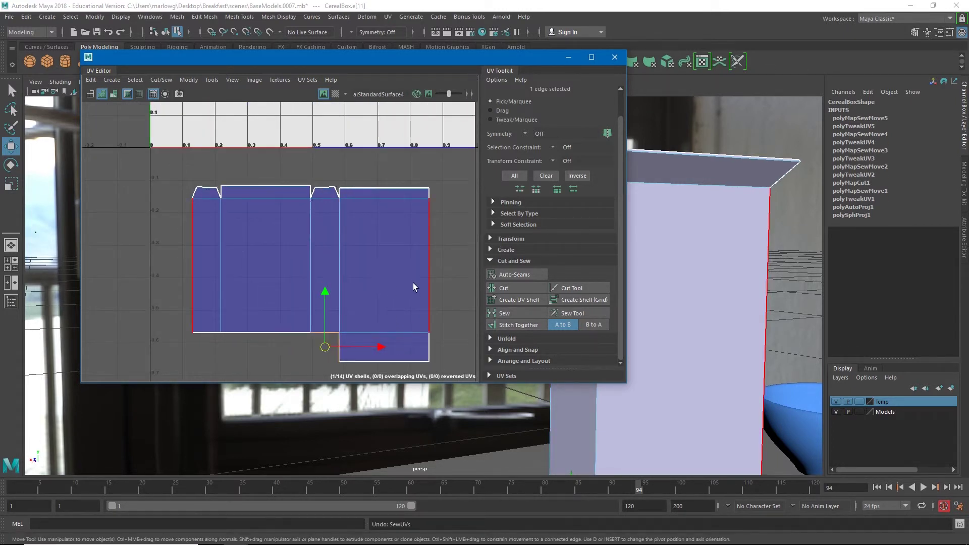
left_click(340, 258)
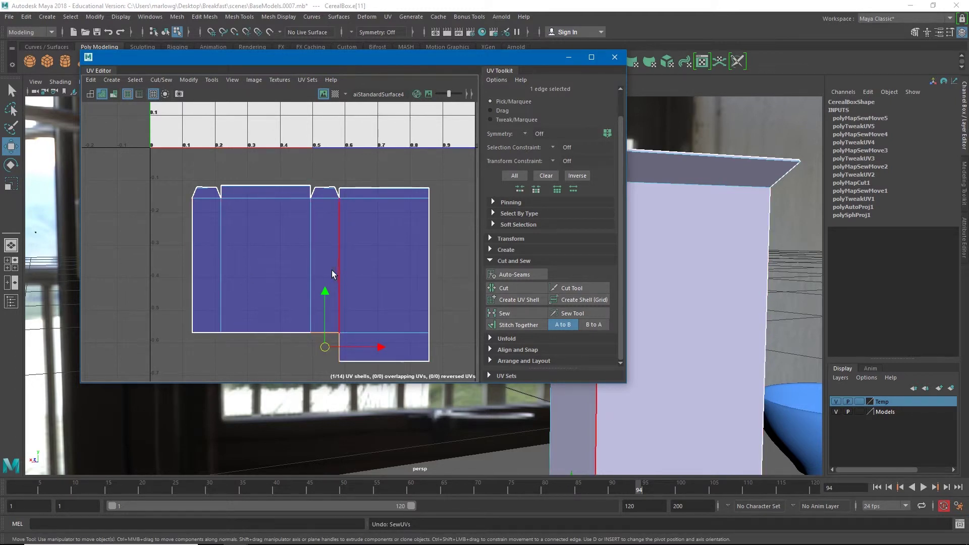
- Examine how the top flap edges of the last large panel in the combined shell correspond to the box model
left_click(319, 268)
scroll(301, 240, "up", 3)
middle_click_drag(300, 240, 213, 282, "alt")
left_click(277, 222)
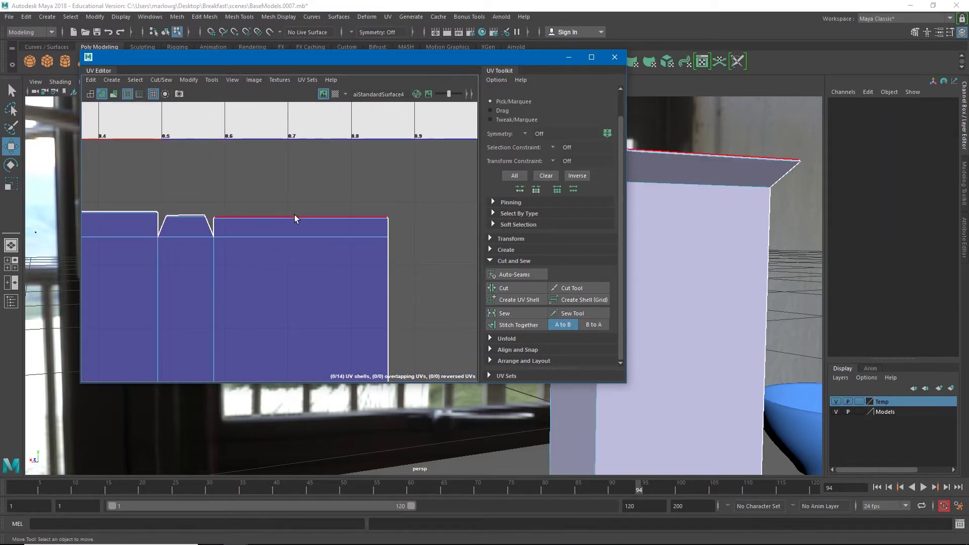
left_click(304, 235)
left_click(725, 201)
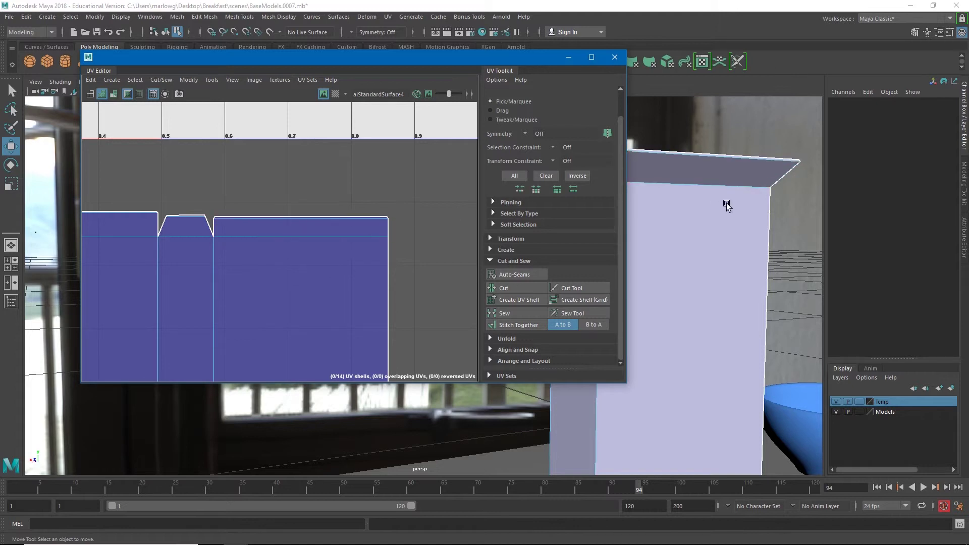
mouse_move(731, 218)
left_mouse_down("alt")
mouse_move(727, 278)
mouse_move(737, 238)
mouse_move(664, 227)
mouse_move(731, 245)
mouse_move(719, 232)
left_mouse_up("alt")
scroll(713, 235, "down", 5)
left_click(726, 272)
left_click(451, 258)
- Switch to UV selection and select the UVs along the outer edges of all four top flaps
middle_click_drag(276, 233, 393, 225, "alt")
right_click_drag(394, 225, 289, 219)
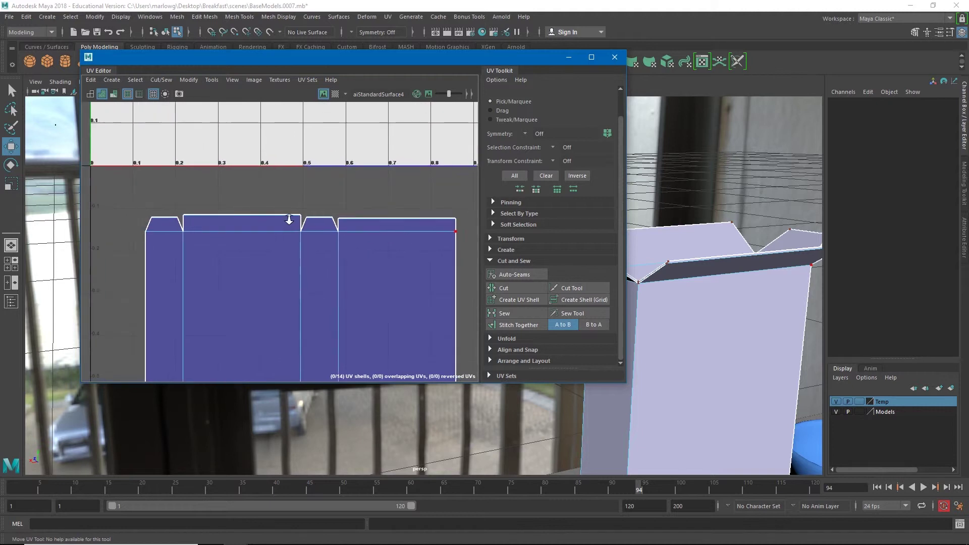
left_click_drag(362, 208, 464, 224)
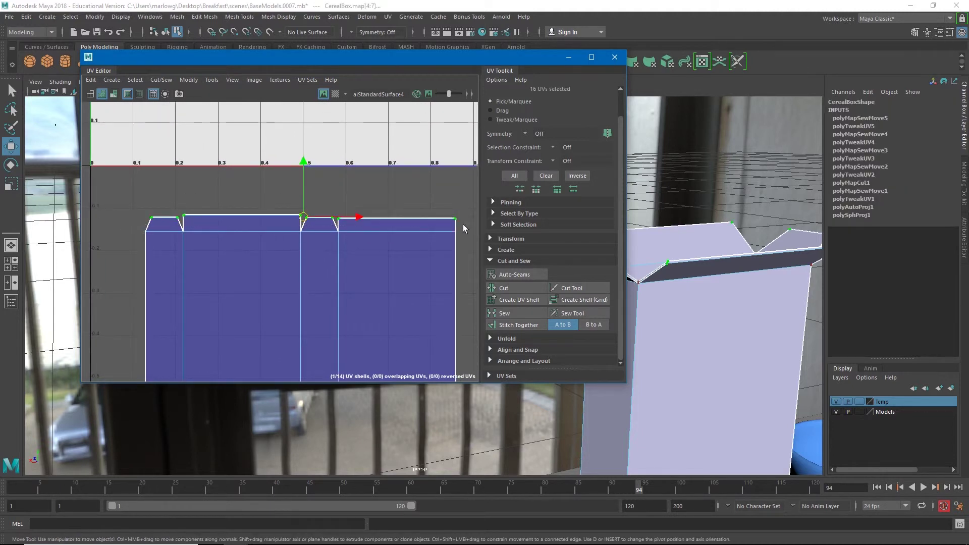
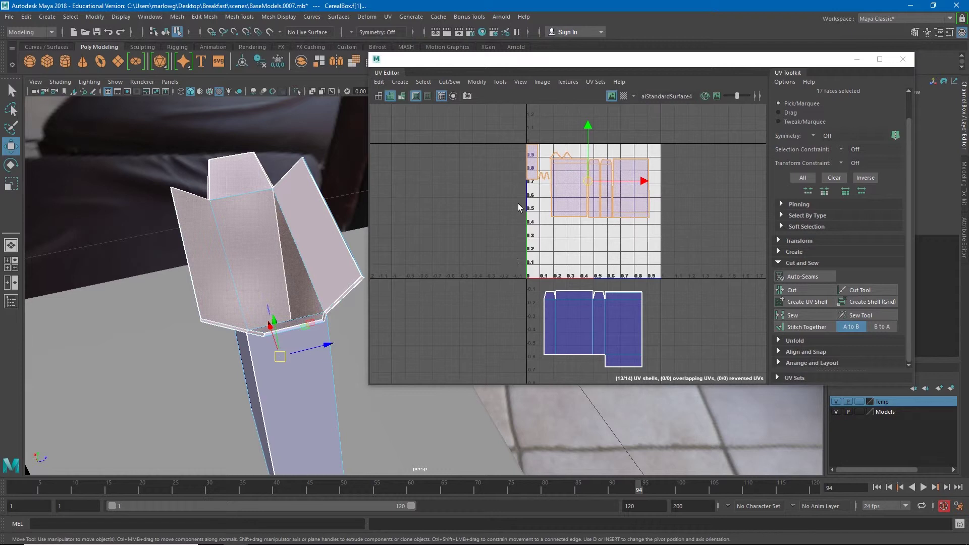
- Scale down the 13 remaining shells and group them compactly in the upper-right corner of the 0–1 UV square
scroll(543, 214, "up", 5)
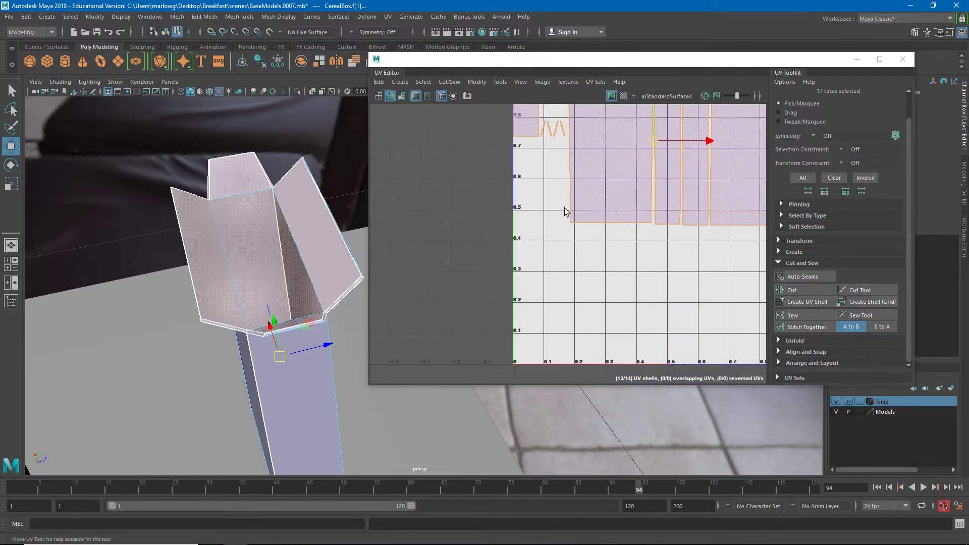
scroll(567, 210, "down", 2)
scroll(601, 279, "down", 3)
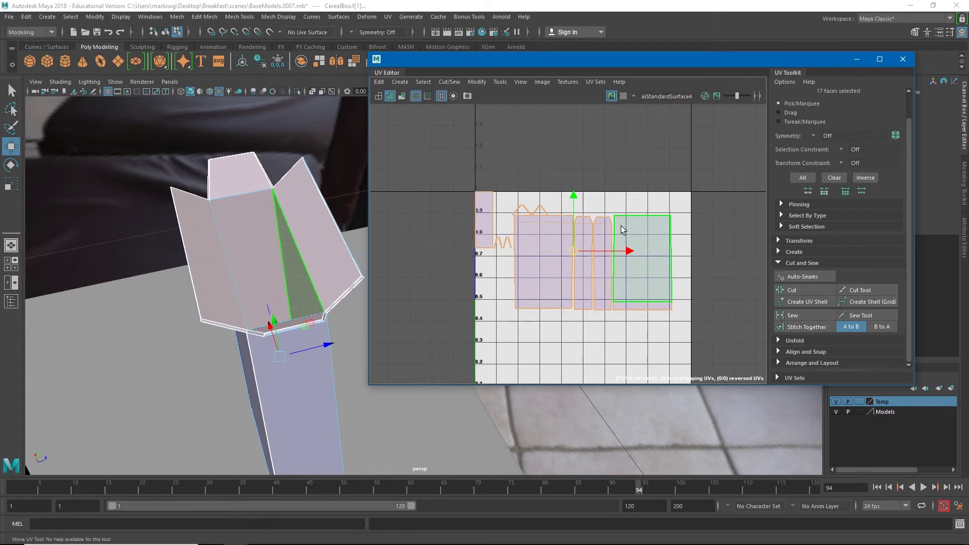
key("r")
left_click_drag(576, 254, 625, 217)
key("w")
left_click_drag(564, 183, 579, 235)
left_click_drag(537, 161, 578, 202)
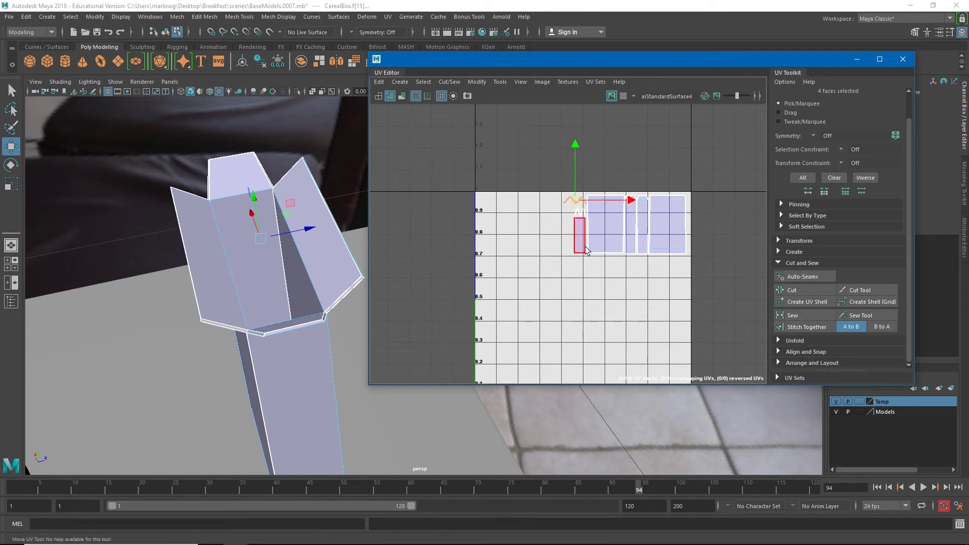
- Move the combined box shell into the 0–1 UV square and scale it up to fill the space below the smaller shells
scroll(575, 237, "down", 3)
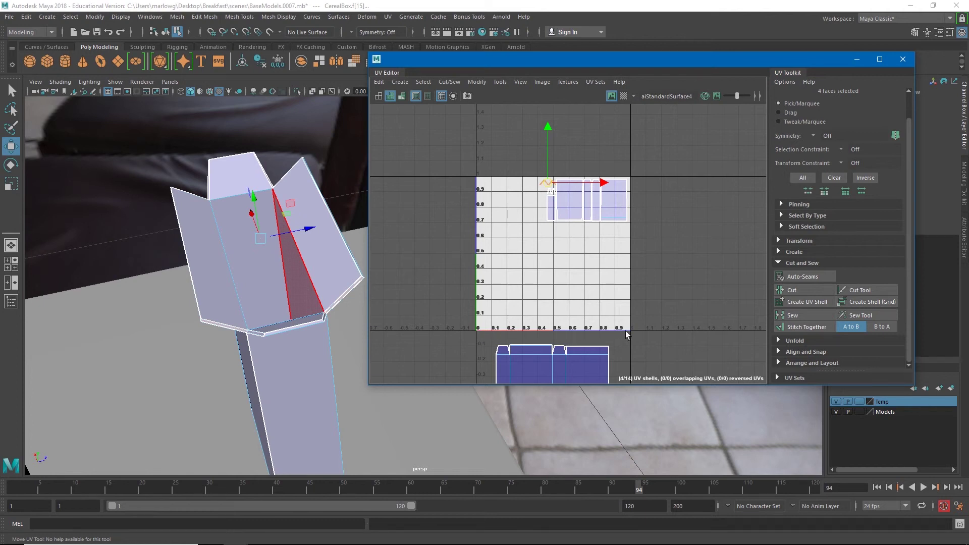
right_click(582, 364)
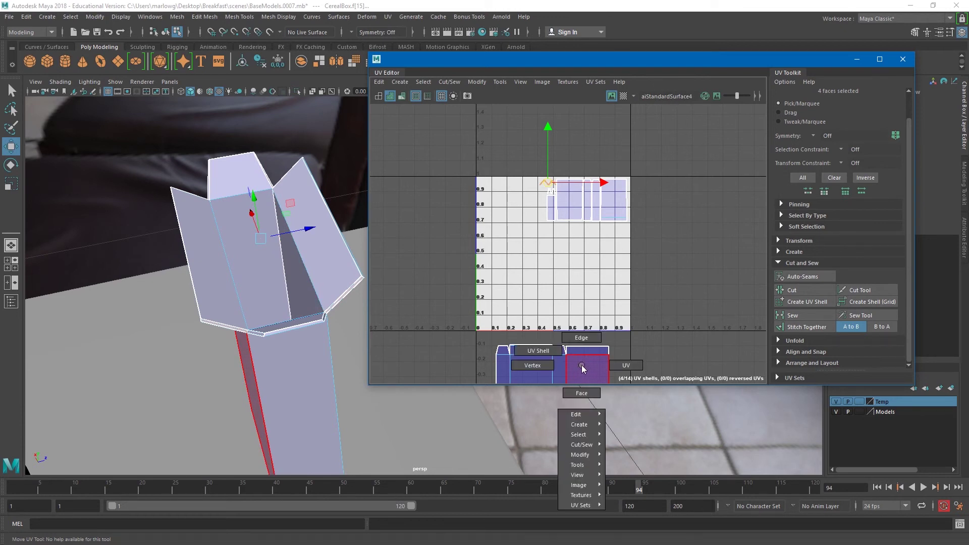
left_click(538, 350)
left_click_drag(552, 371, 546, 259)
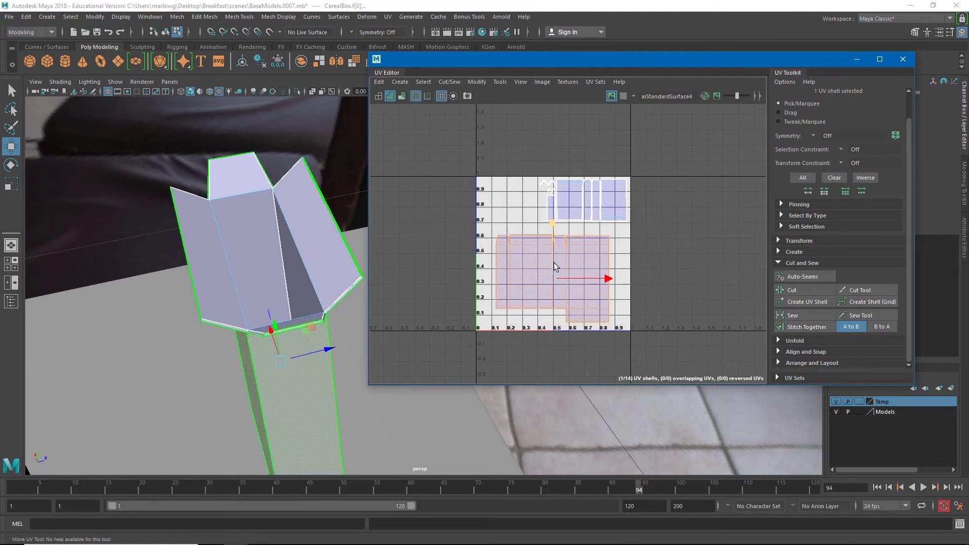
key("r")
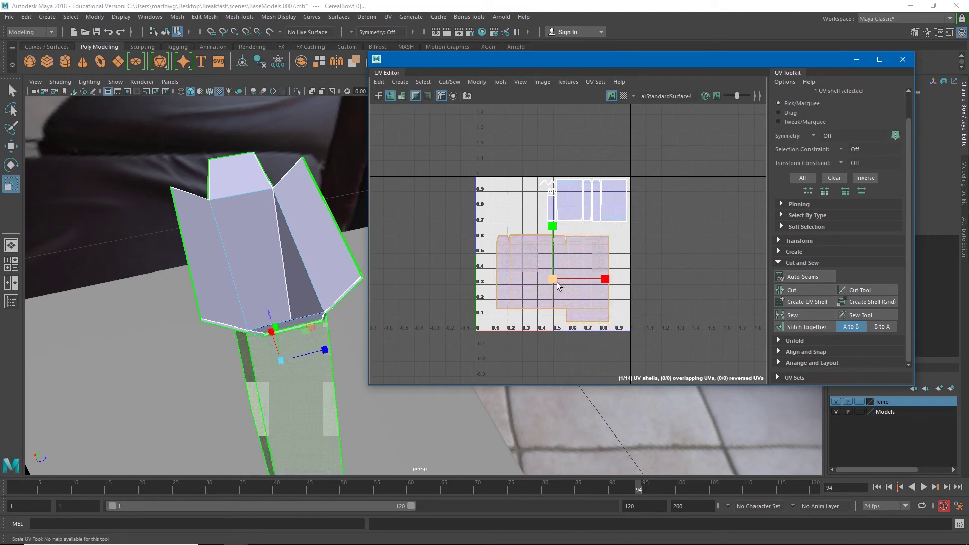
left_click_drag(553, 280, 556, 276)
key("w")
left_click(686, 204)
left_click(563, 290)
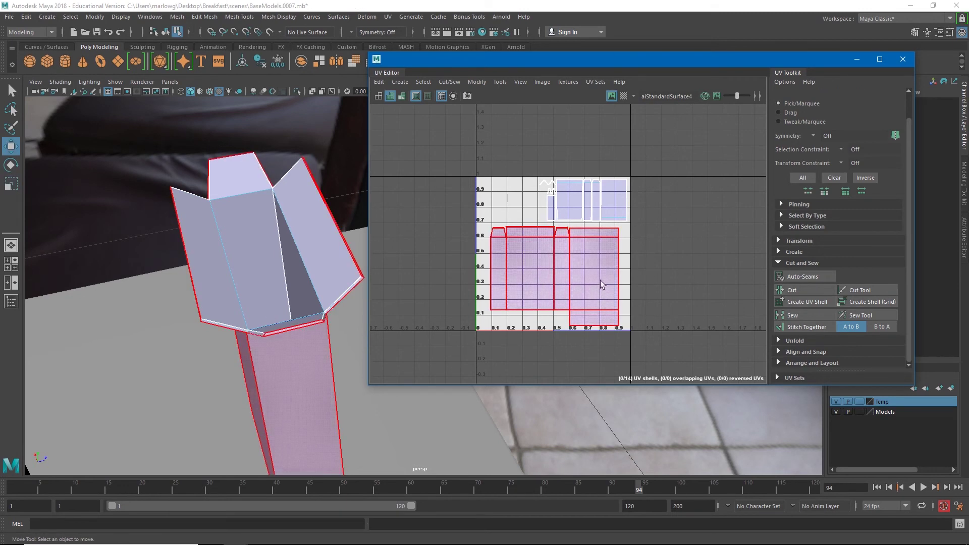
left_click(696, 248)
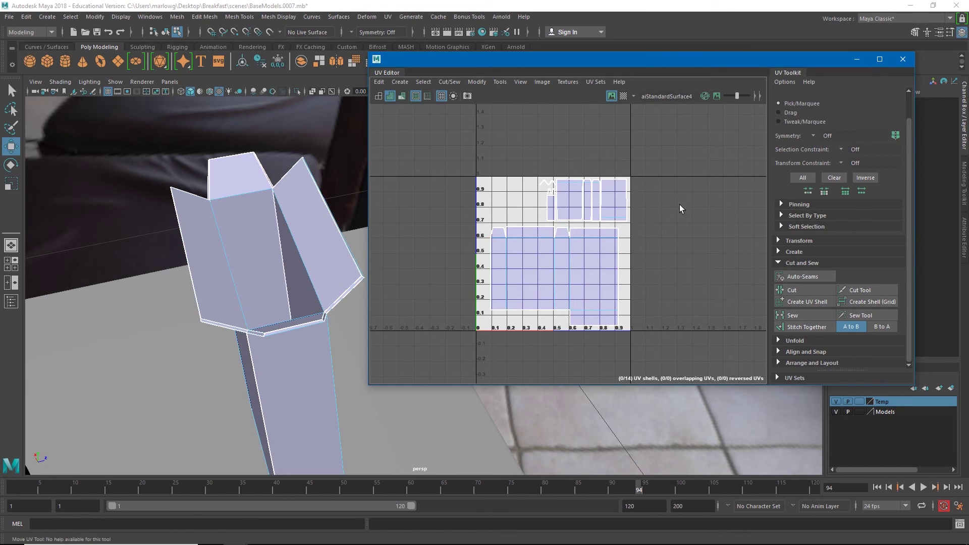
- Display the checker map on the cereal box and inspect its pattern from several sides with the UV Editor moved aside
left_click(622, 96)
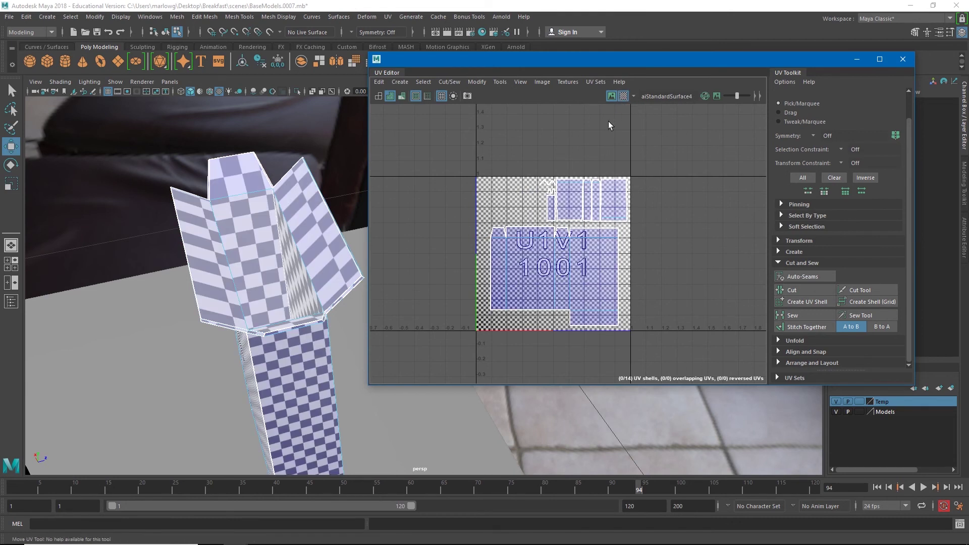
left_click_drag(259, 364, 197, 302, "alt")
mouse_move(271, 292)
left_mouse_down("alt")
mouse_move(166, 303)
mouse_move(283, 288)
left_mouse_up("alt")
left_click_drag(555, 64, 968, 58)
left_click_drag(352, 217, 416, 232, "alt")
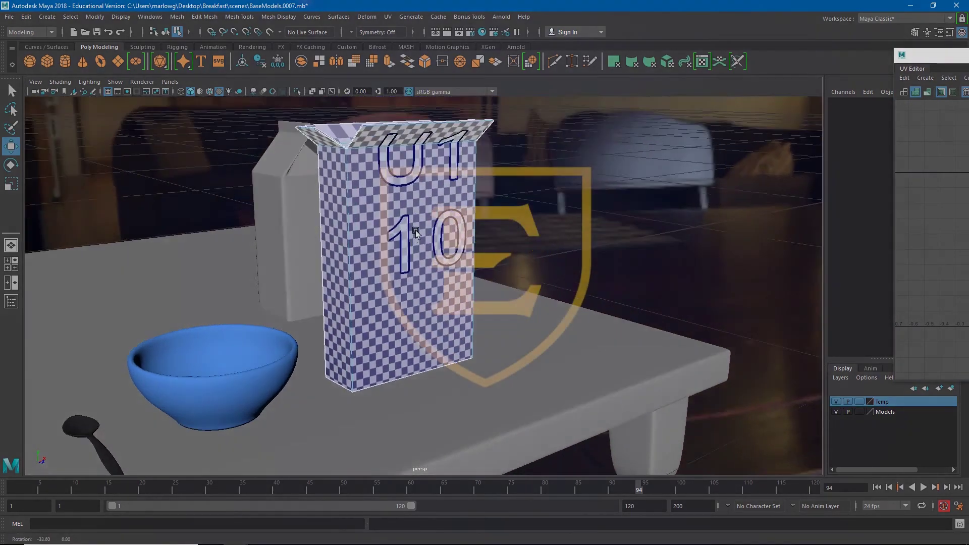